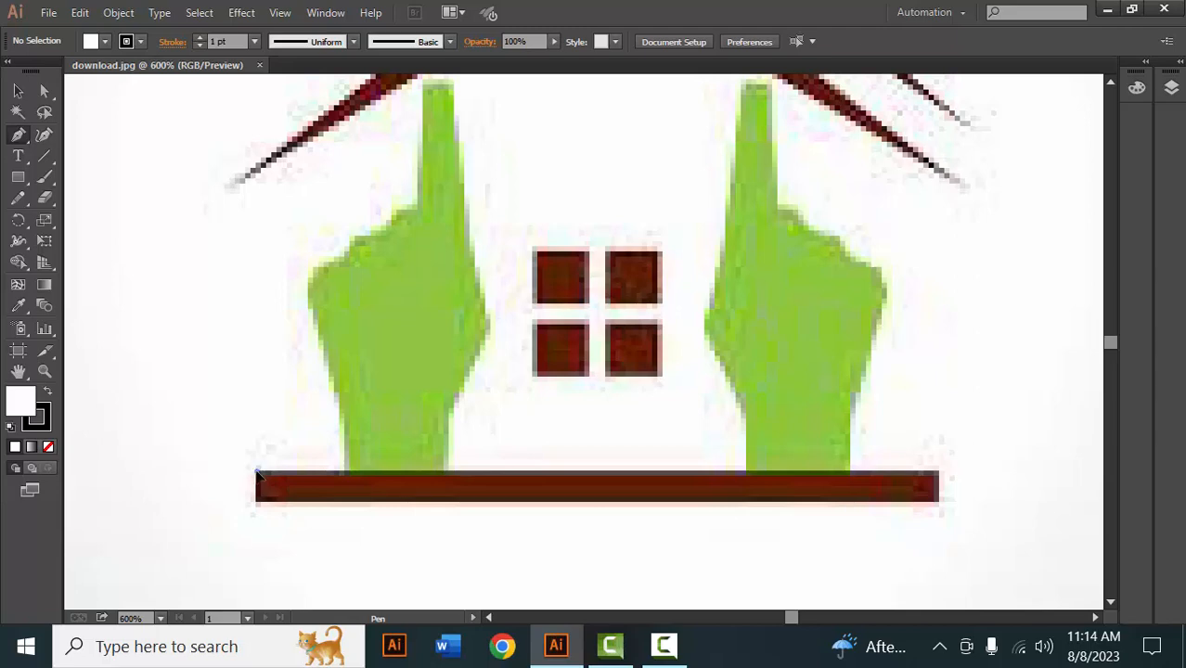
# Trace the brown base bar with the Pen tool as a closed rectangle about 131 by 6 px and remove its fill.
pyautogui.click(258, 473)
pyautogui.click(256, 502)
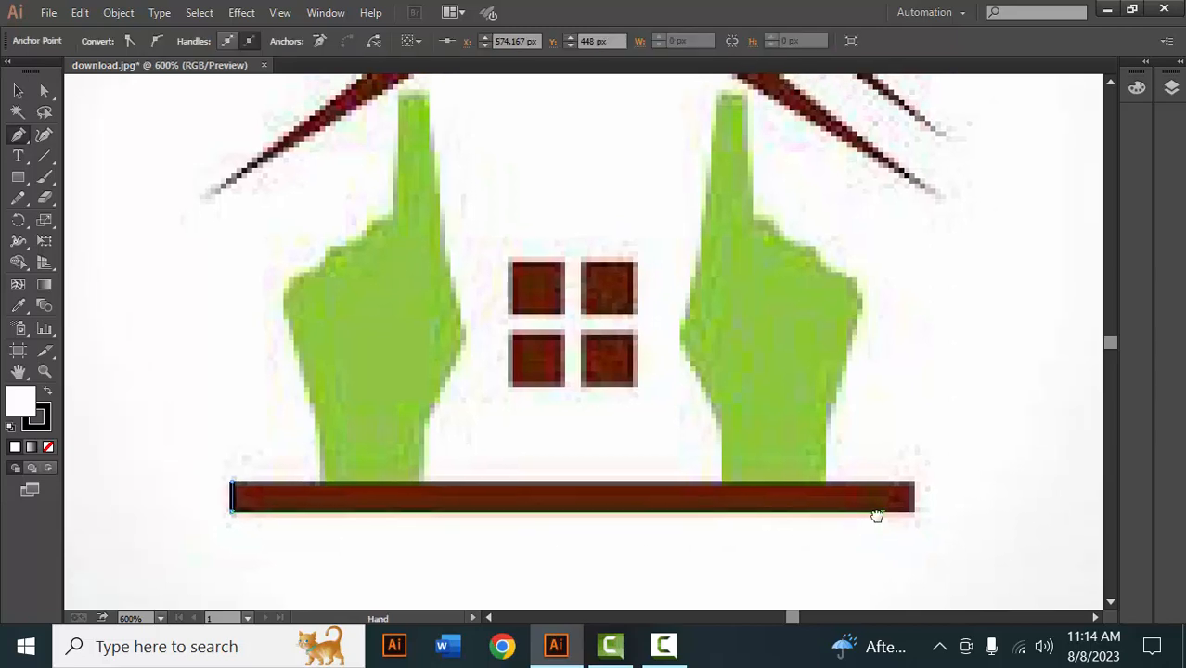
pyautogui.click(916, 512)
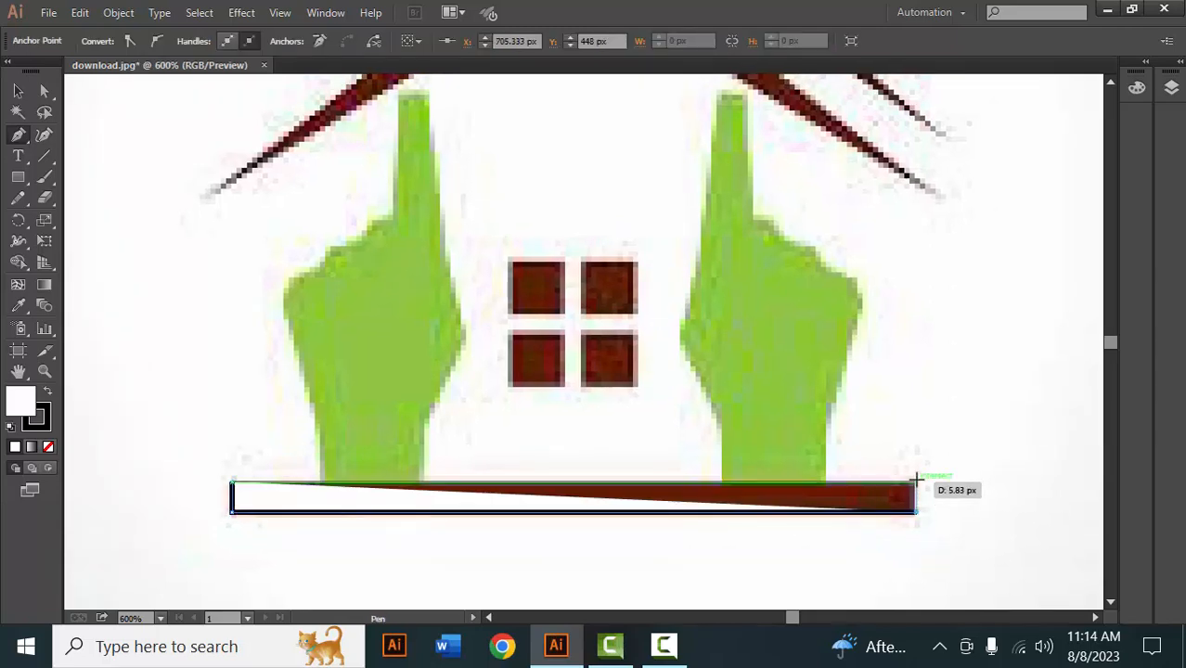
pyautogui.click(916, 480)
pyautogui.click(233, 484)
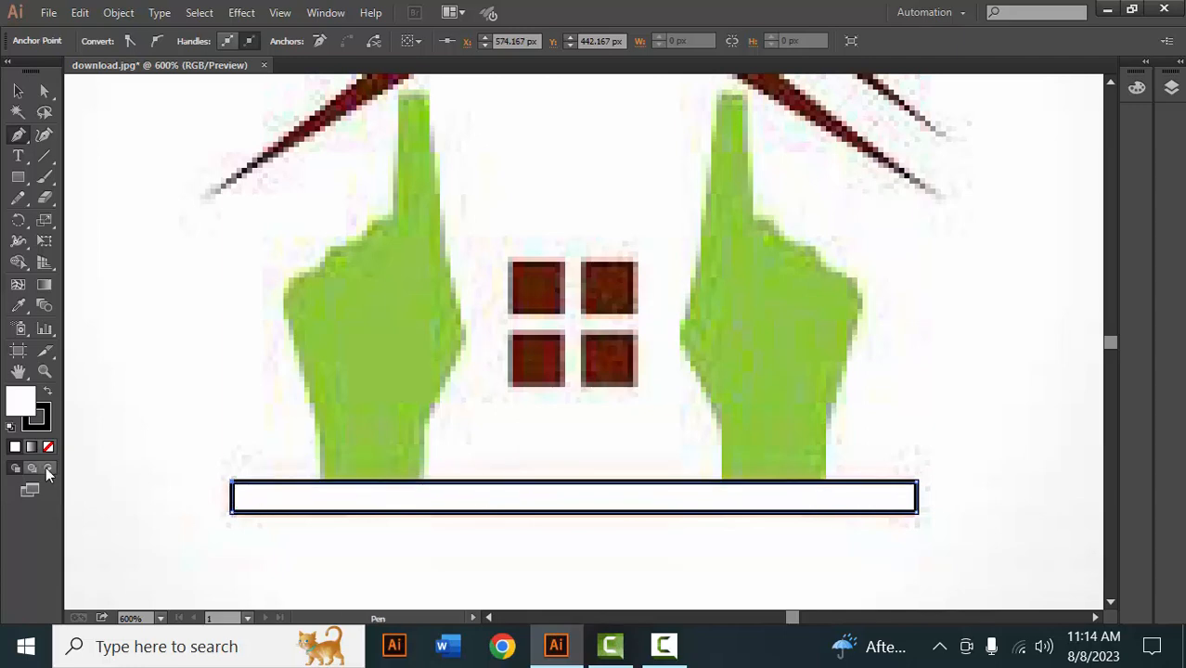
pyautogui.click(48, 446)
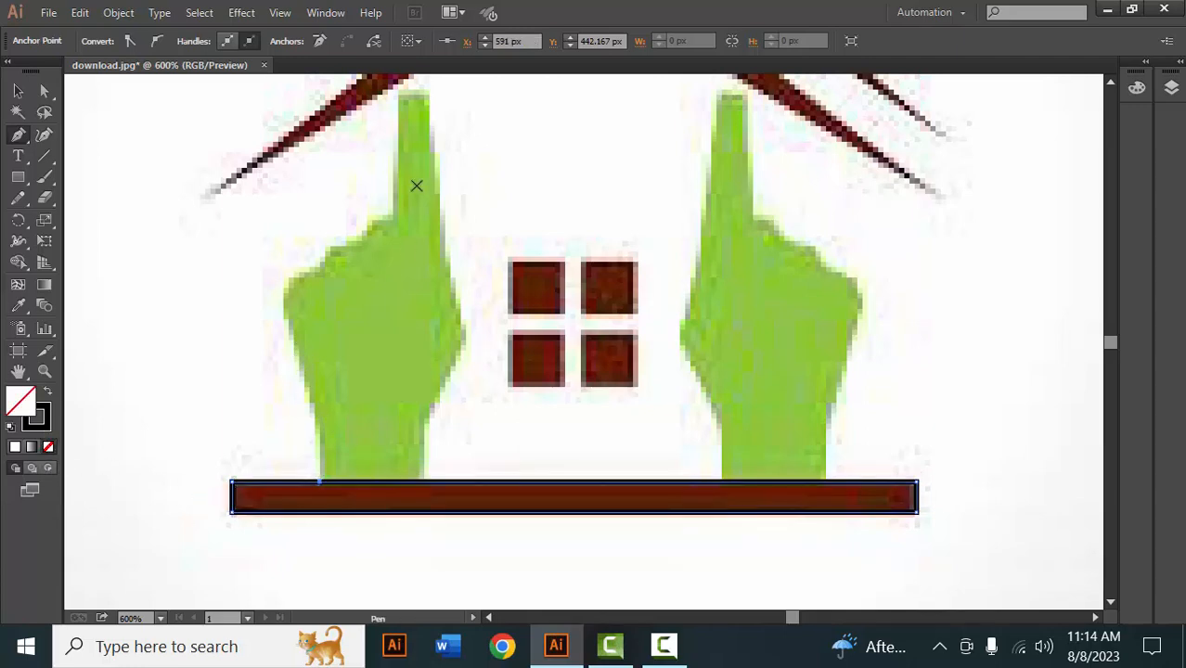
# Start the left hand's Pen outline, tracing the flat fingertip and the curved inner edge down to the palm's widest corner.
pyautogui.scroll(3, 415, 232)
pyautogui.click(394, 242)
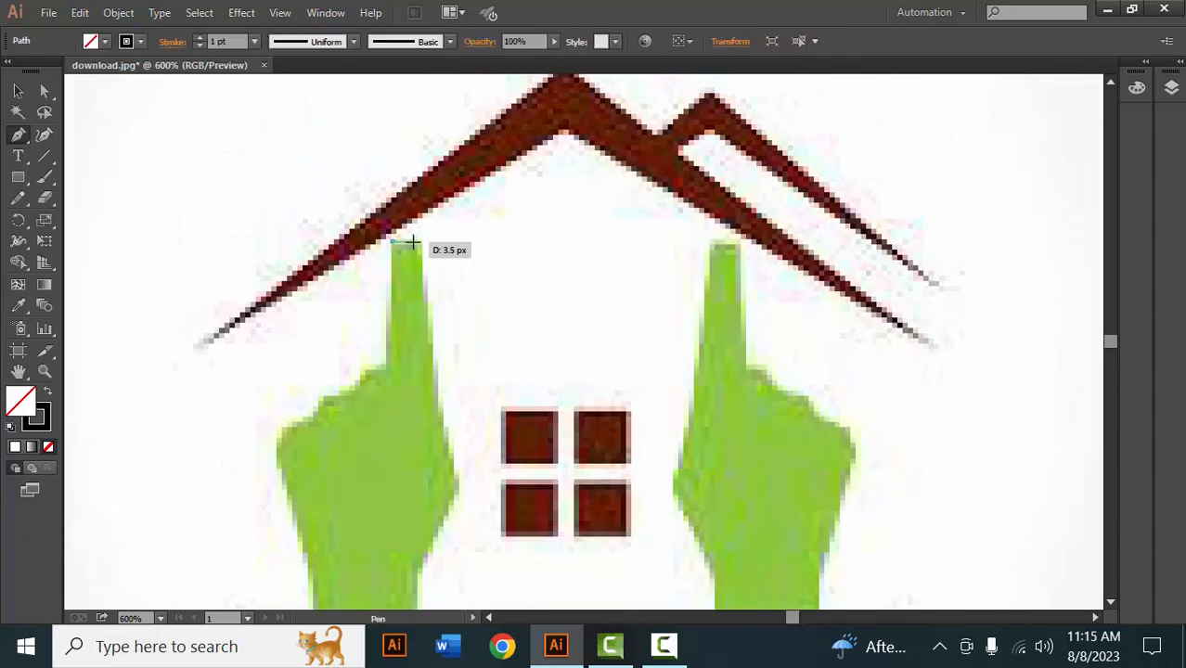
pyautogui.click(420, 242)
pyautogui.scroll(-1, 450, 398)
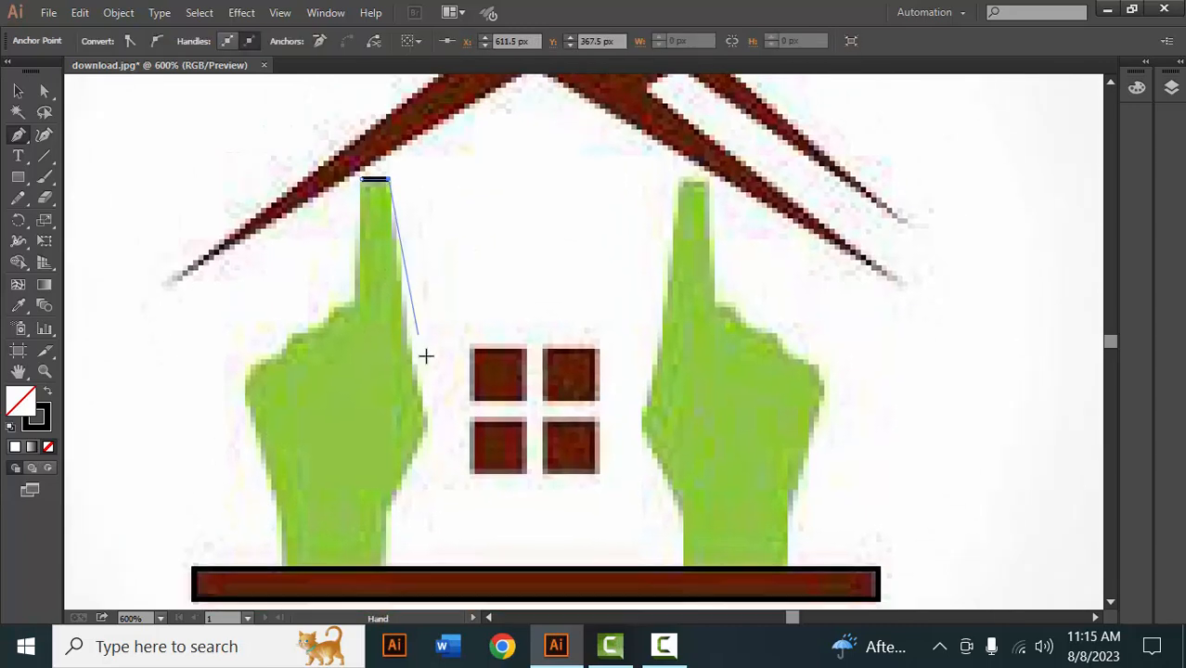
pyautogui.moveTo(432, 426); pyautogui.dragTo(483, 390)
pyautogui.click(432, 426)
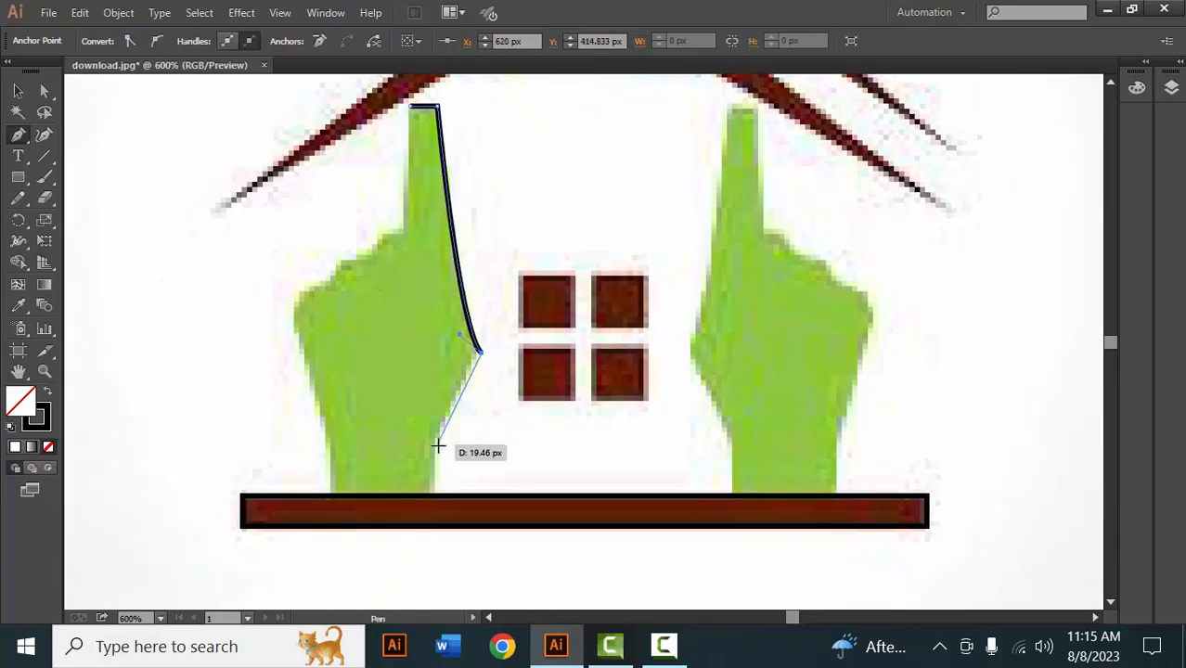
# Continue the left hand's outline around the wrist, up the outer edge and over the scalloped knuckles, closing it at the fingertip.
pyautogui.click(436, 445)
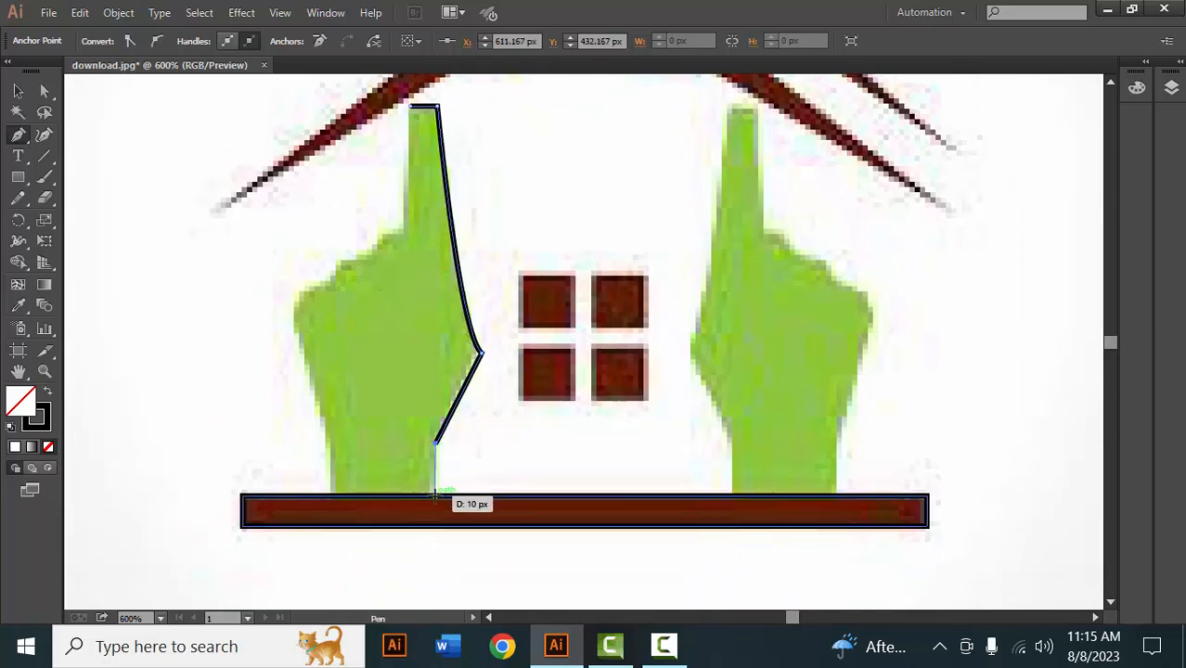
pyautogui.click(433, 493)
pyautogui.click(330, 495)
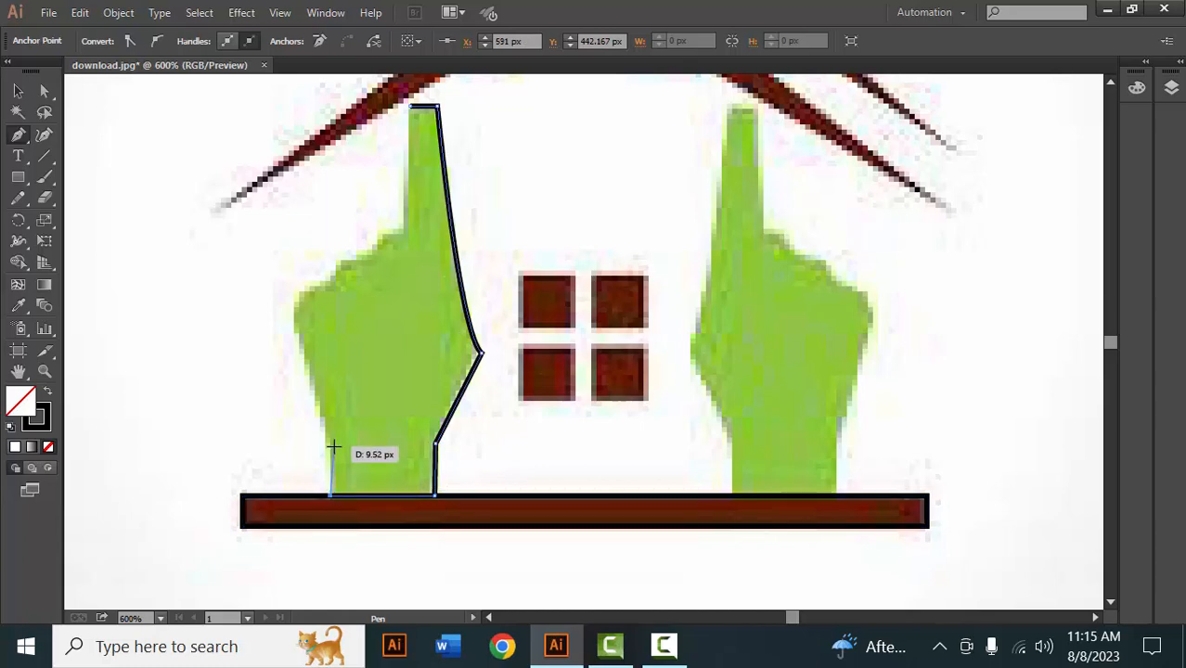
pyautogui.click(331, 446)
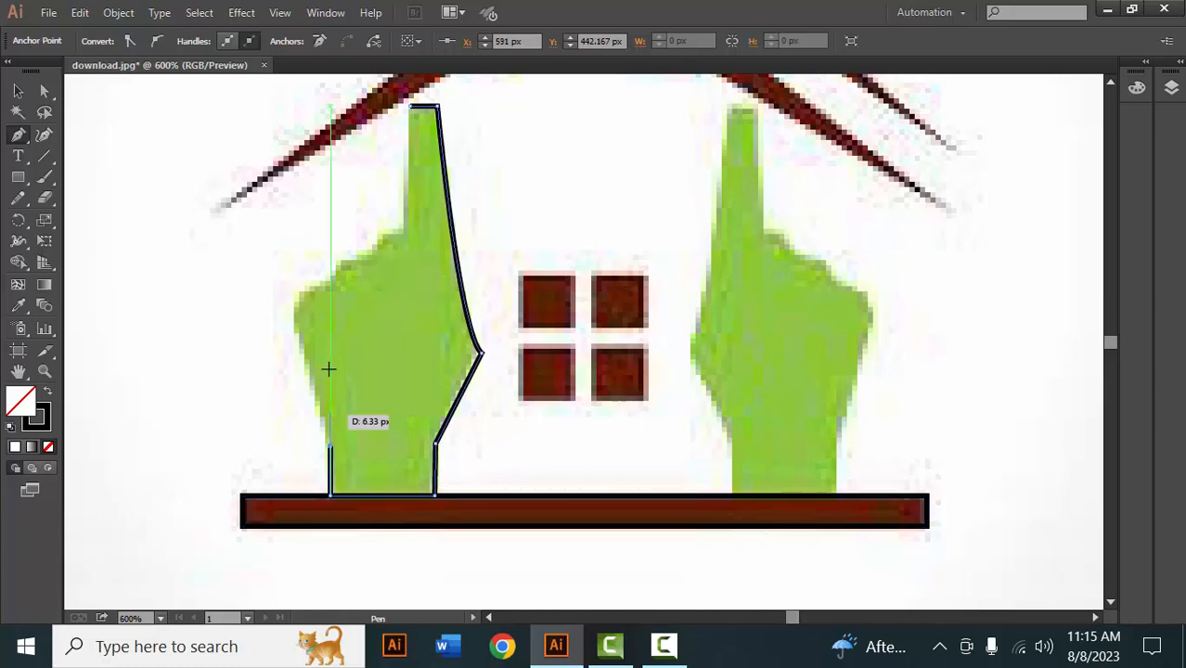
pyautogui.click(294, 321)
pyautogui.moveTo(327, 274)
pyautogui.mouseDown()
pyautogui.moveTo(341, 291)
pyautogui.moveTo(357, 286)
pyautogui.moveTo(402, 259)
pyautogui.moveTo(406, 227)
pyautogui.moveTo(417, 229)
pyautogui.moveTo(414, 262)
pyautogui.mouseUp()
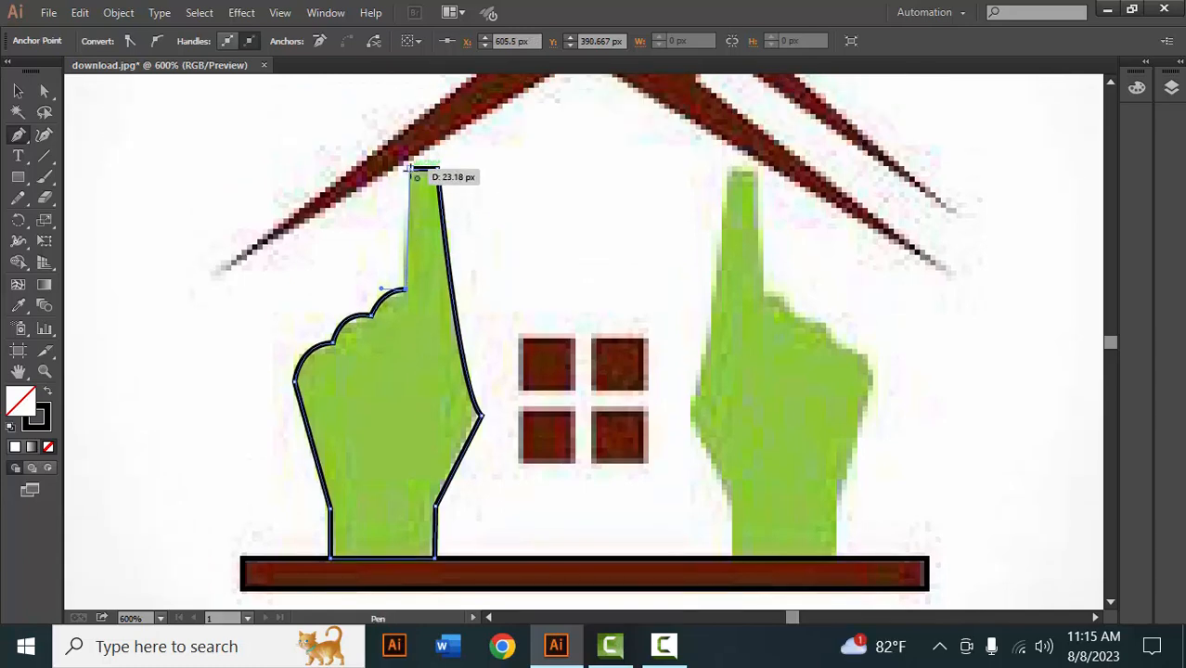
pyautogui.click(409, 169)
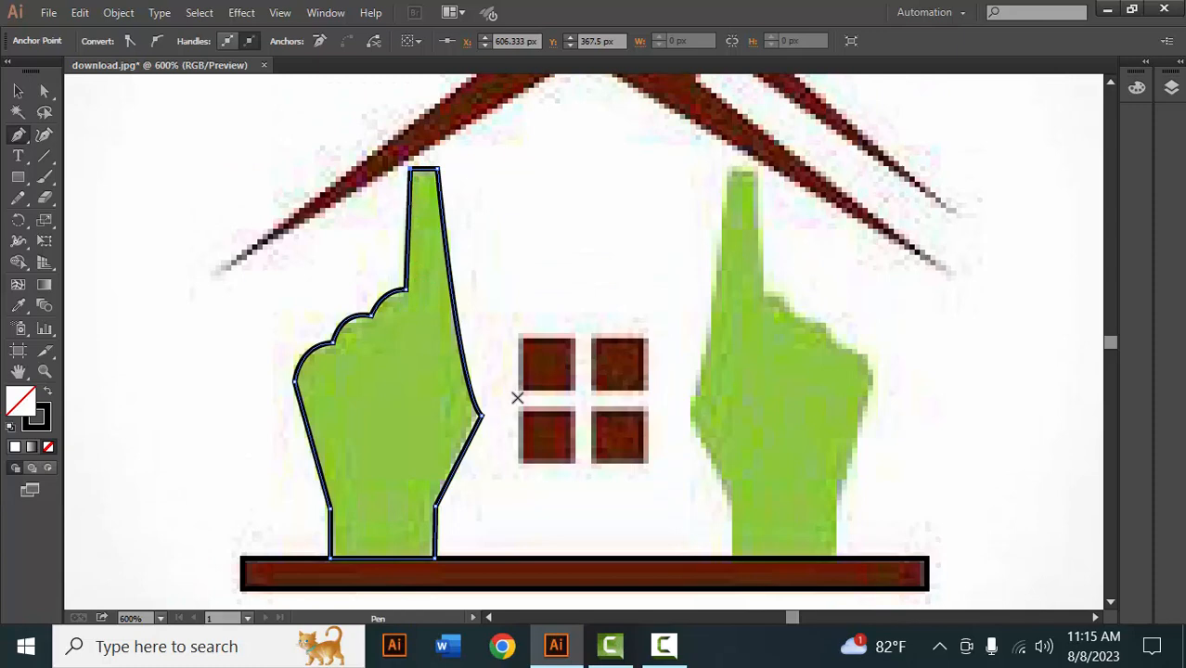
# Start the right hand's Pen outline at the fingertip, tracing the finger's outer edge, the rounded knuckles and the hand's outer side to the wrist.
pyautogui.moveTo(498, 392)
pyautogui.mouseDown()
pyautogui.moveTo(460, 357)
pyautogui.moveTo(428, 350)
pyautogui.moveTo(414, 347)
pyautogui.moveTo(413, 372)
pyautogui.mouseUp()
pyautogui.moveTo(529, 432); pyautogui.dragTo(493, 381)
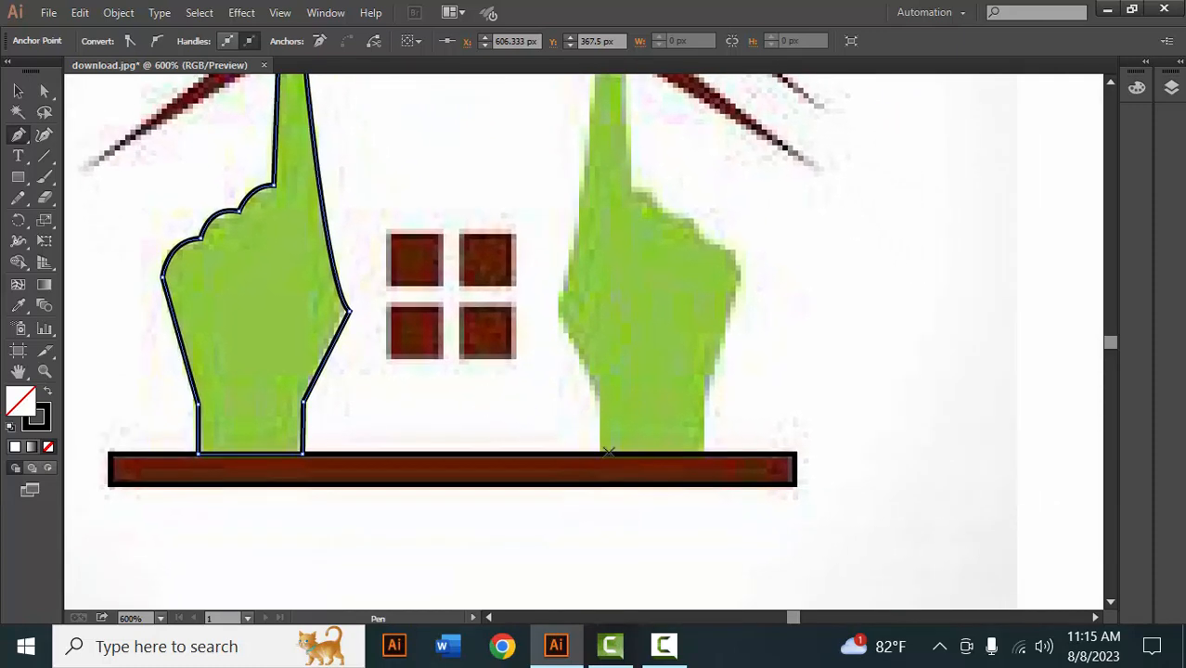
pyautogui.scroll(5, 588, 301)
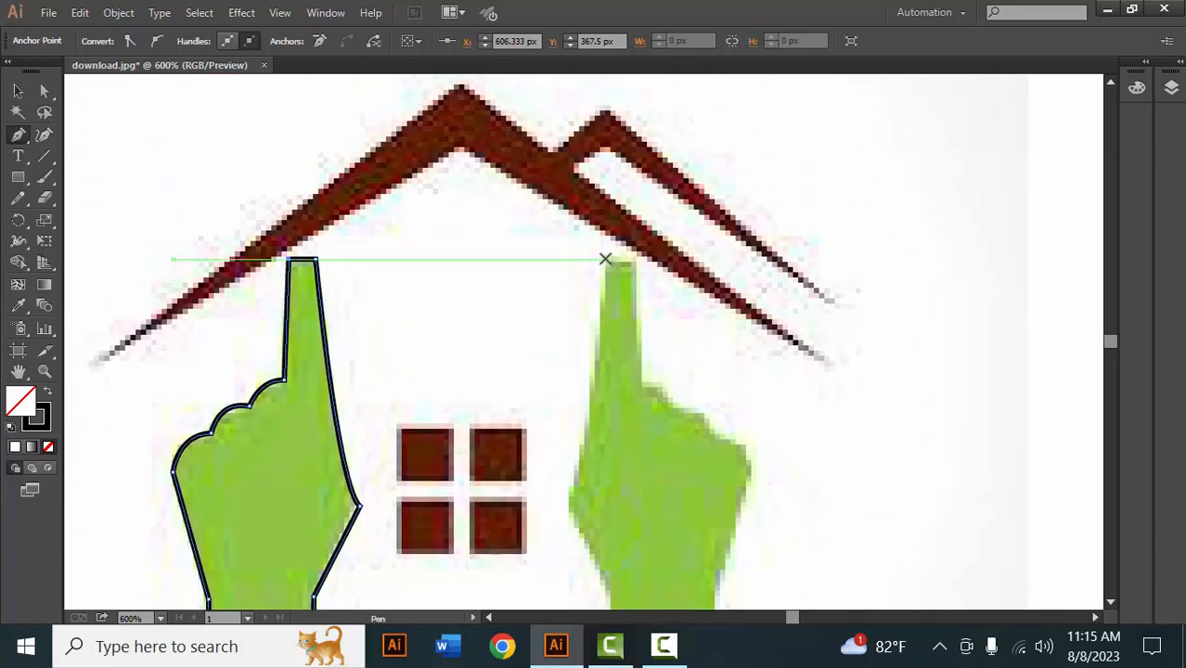
pyautogui.moveTo(605, 259); pyautogui.dragTo(640, 265)
pyautogui.click(640, 264)
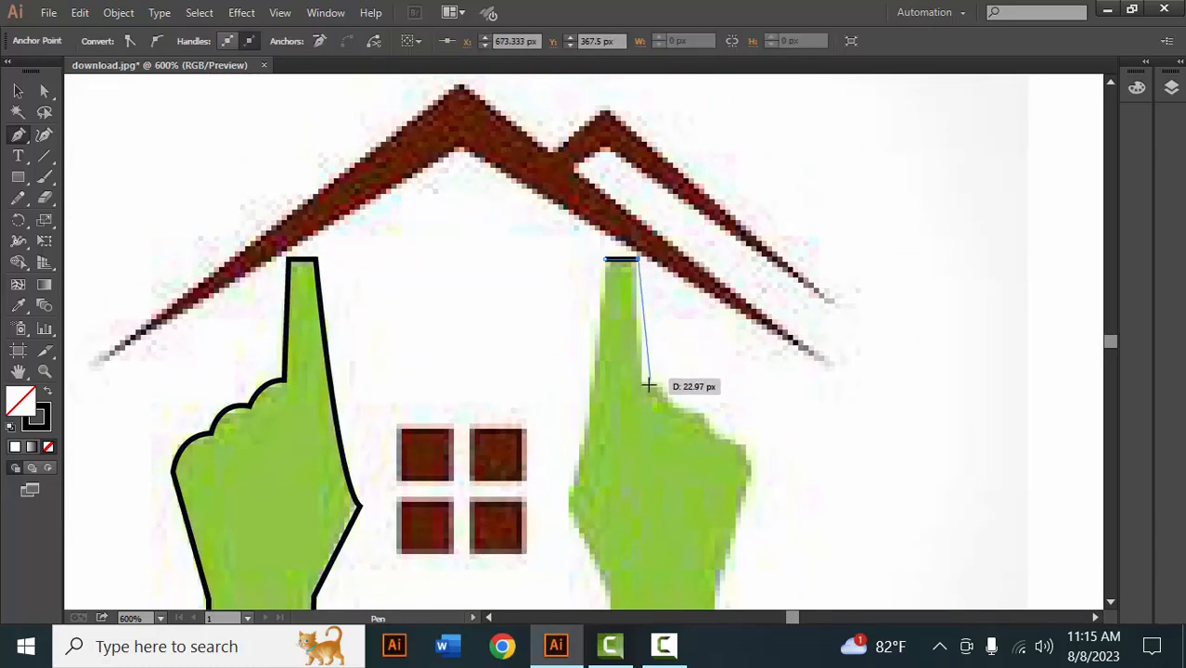
pyautogui.moveTo(643, 387); pyautogui.dragTo(678, 447)
pyautogui.moveTo(667, 405); pyautogui.dragTo(668, 406)
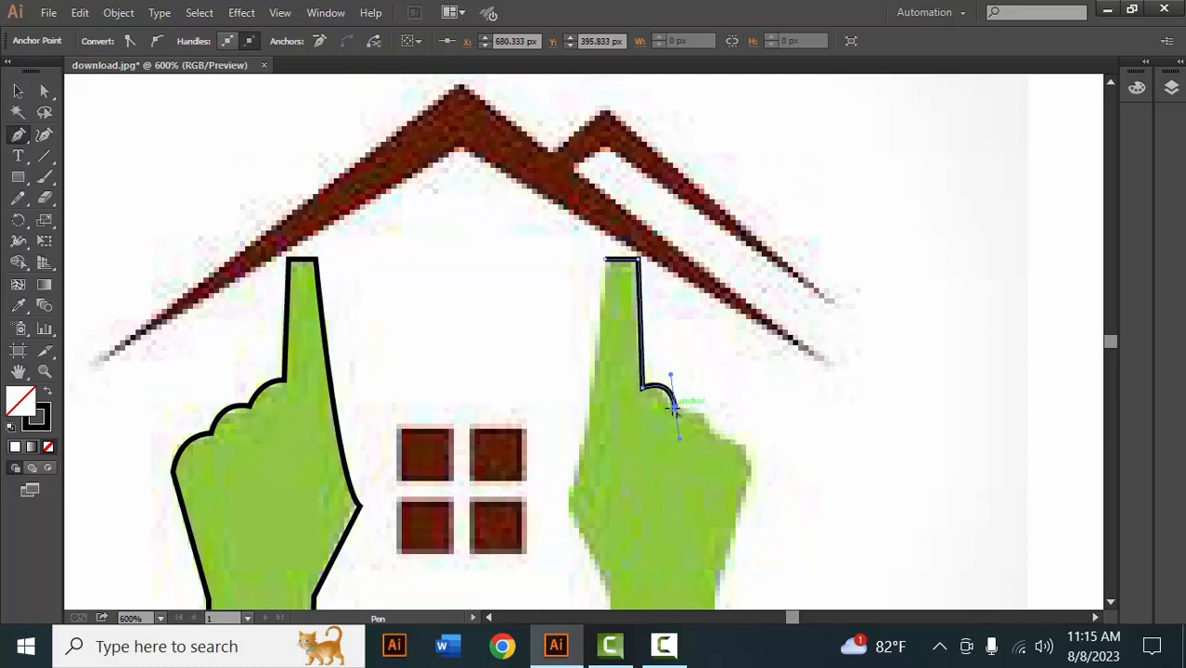
pyautogui.moveTo(715, 437); pyautogui.dragTo(752, 351)
pyautogui.click(715, 436)
pyautogui.click(726, 458)
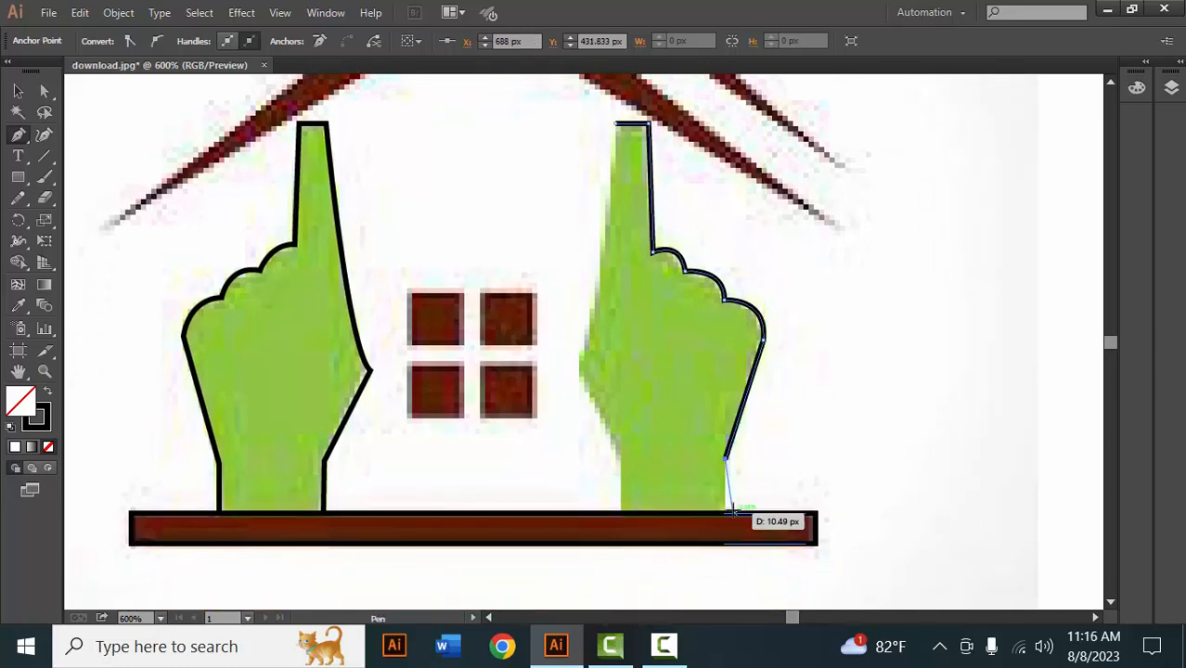
# Continue the right hand's outline around the wrist and palm corner, then up the inner finger edge to close it at the fingertip.
pyautogui.click(726, 510)
pyautogui.click(621, 512)
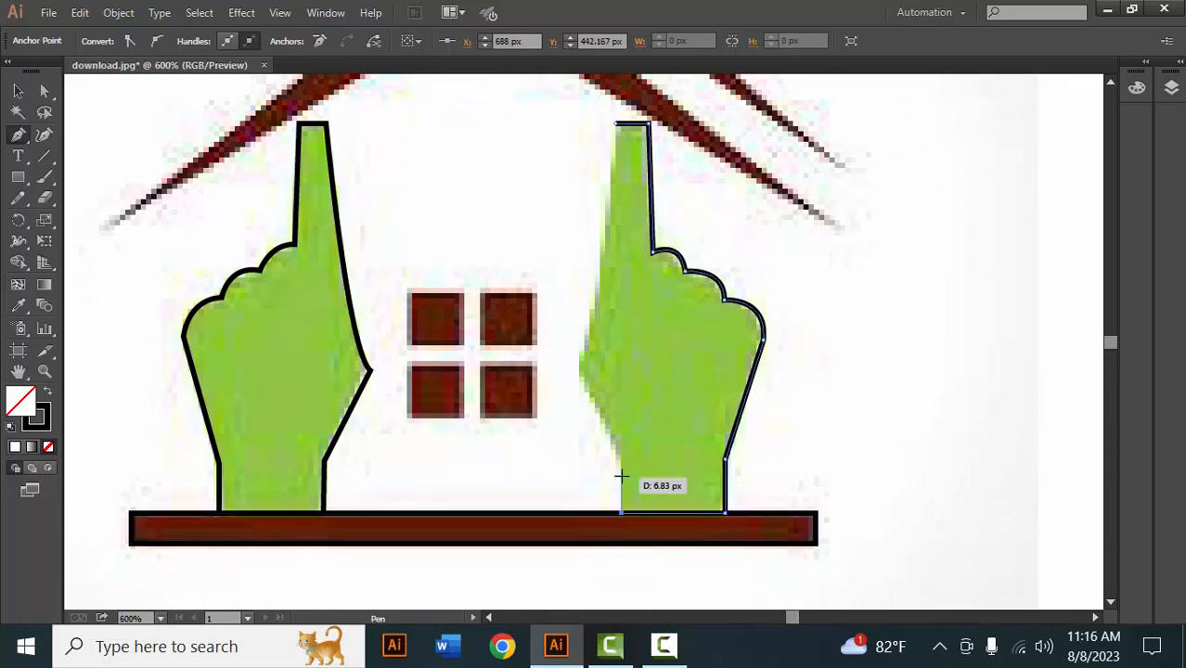
pyautogui.click(621, 462)
pyautogui.click(577, 371)
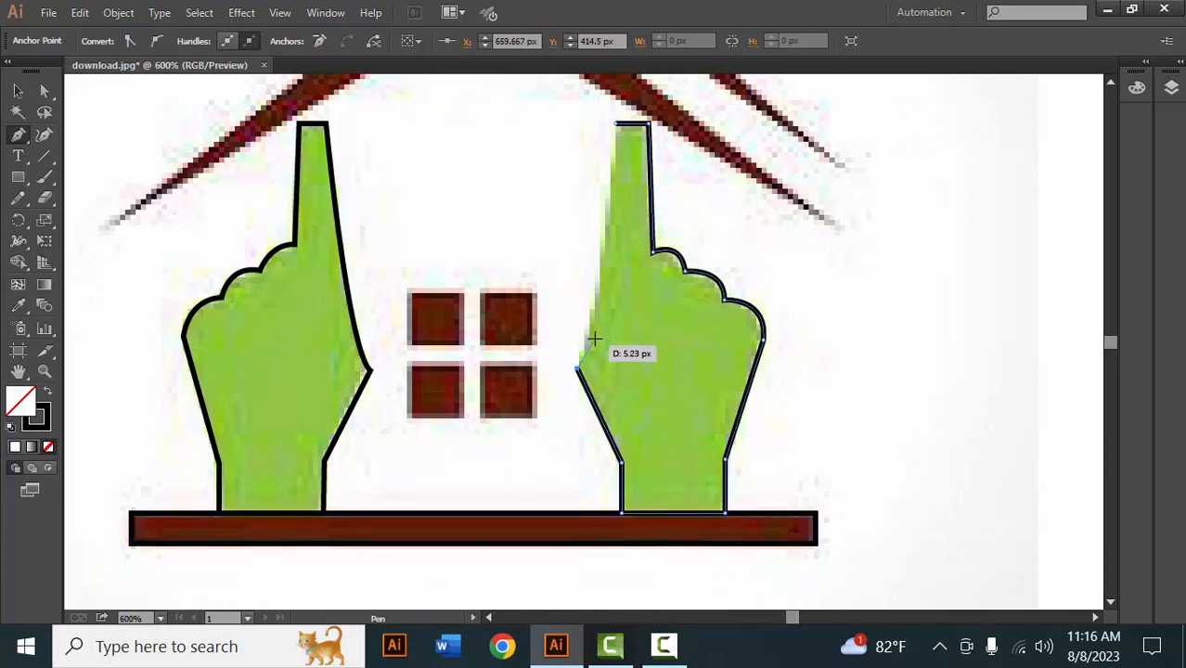
pyautogui.moveTo(596, 334); pyautogui.dragTo(582, 431)
pyautogui.moveTo(604, 221); pyautogui.dragTo(598, 209)
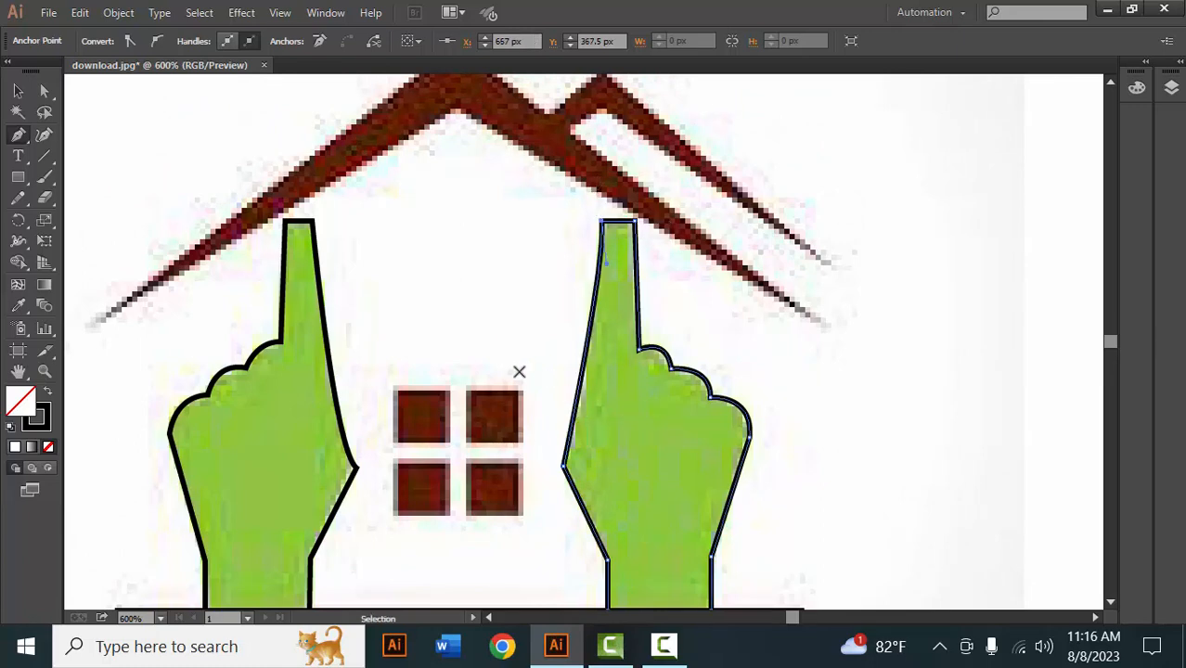
# Trace the top and right edges of the lower-left window pane with the Pen tool, each about 10.5 px long.
pyautogui.hotkey('ctrl', '-')
pyautogui.moveTo(548, 483); pyautogui.dragTo(636, 475)
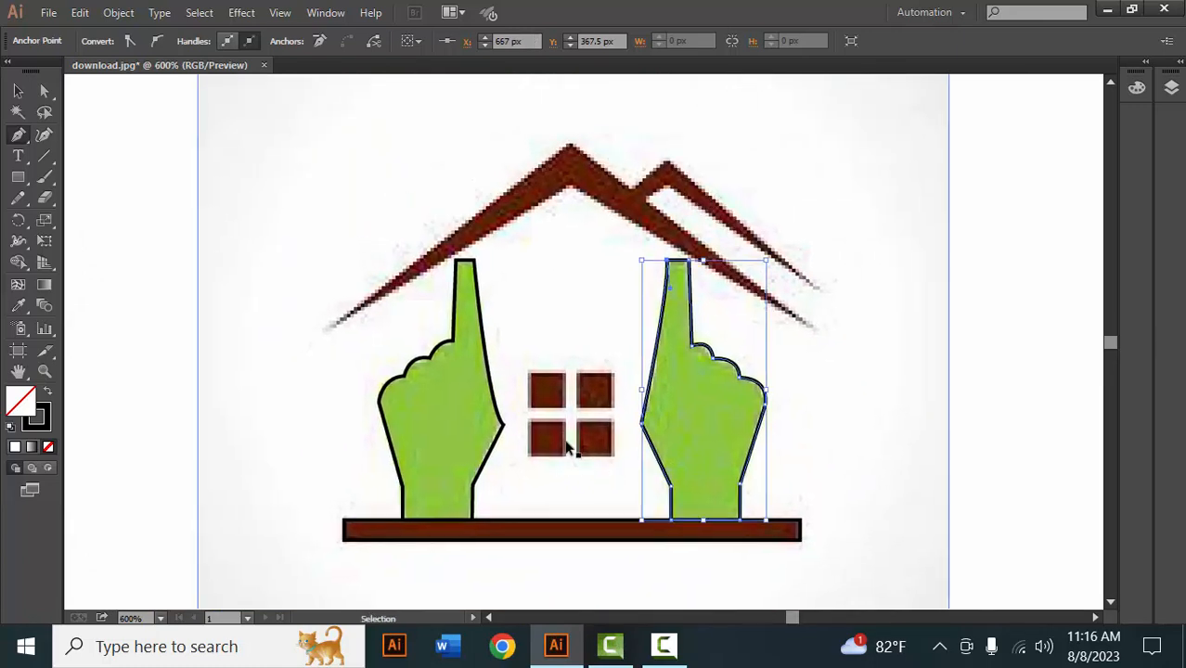
pyautogui.scroll(3, 564, 446)
pyautogui.moveTo(557, 493); pyautogui.dragTo(555, 422)
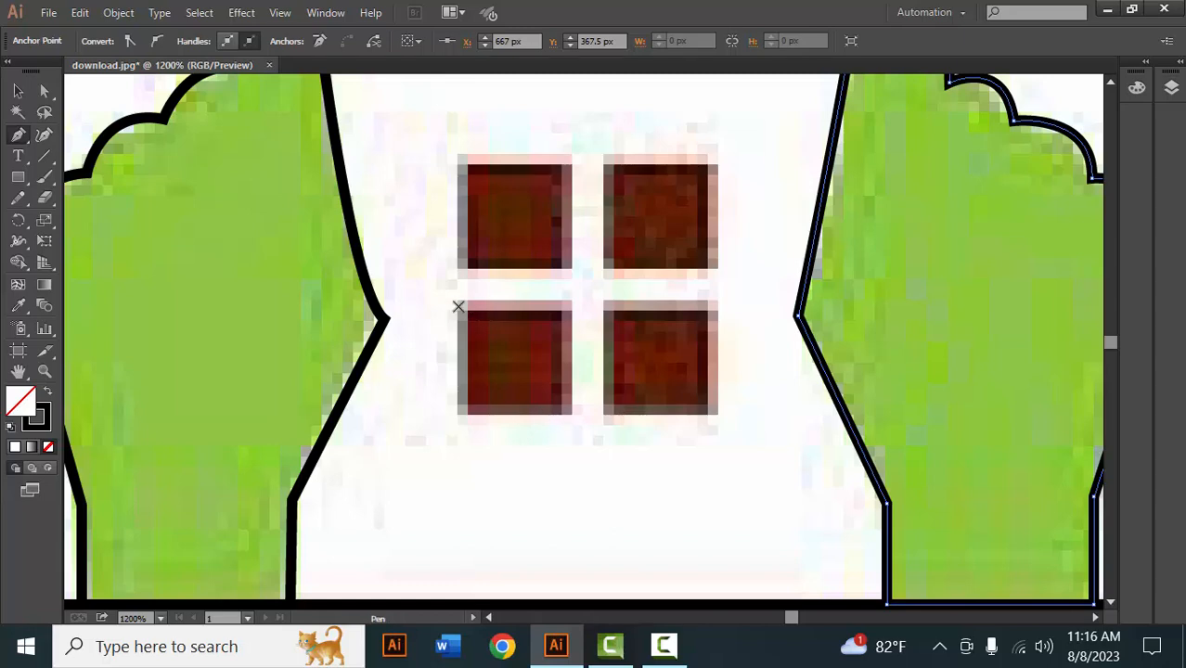
pyautogui.click(459, 307)
pyautogui.click(570, 307)
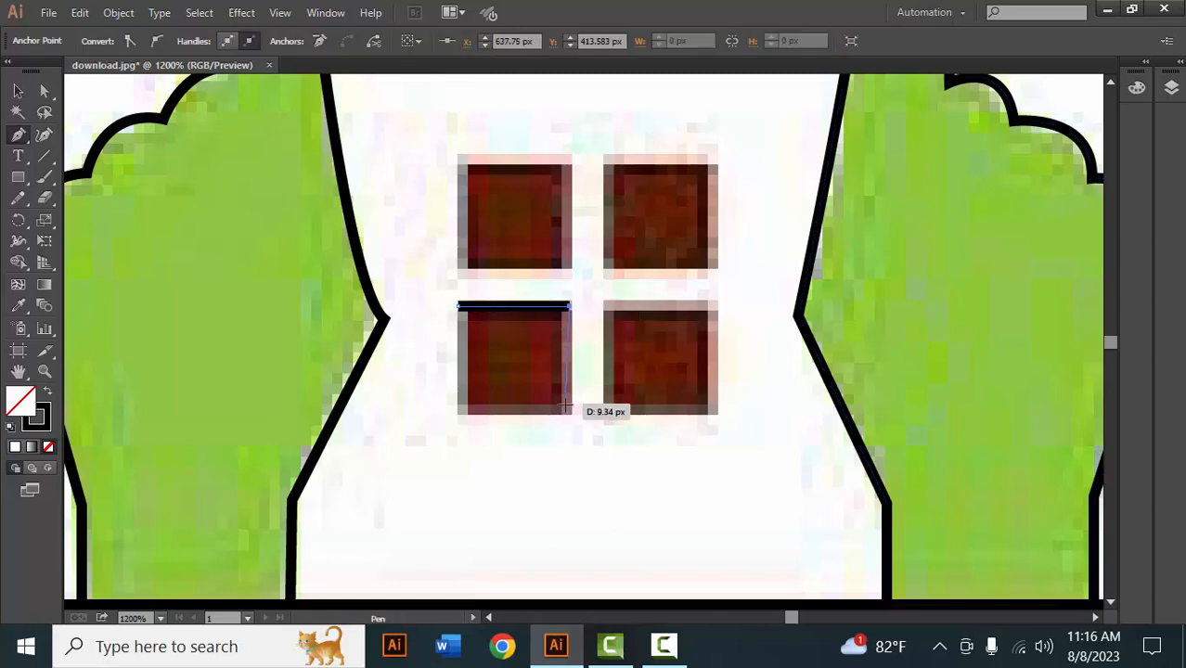
pyautogui.click(572, 414)
pyautogui.click(463, 416)
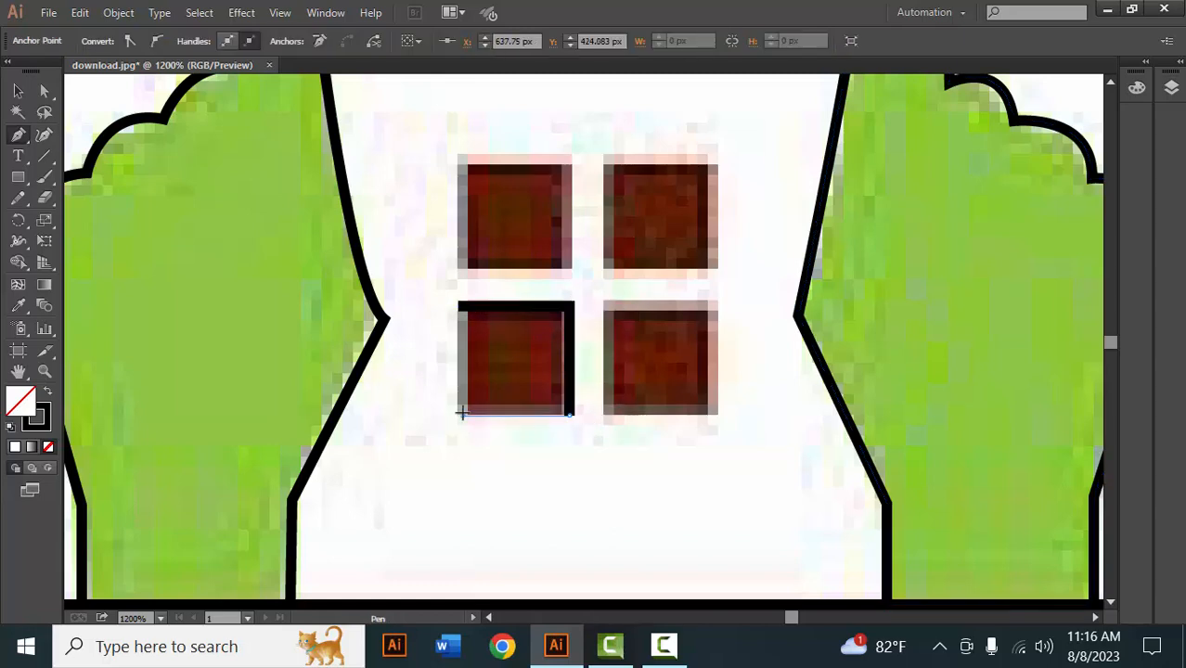
pyautogui.click(458, 308)
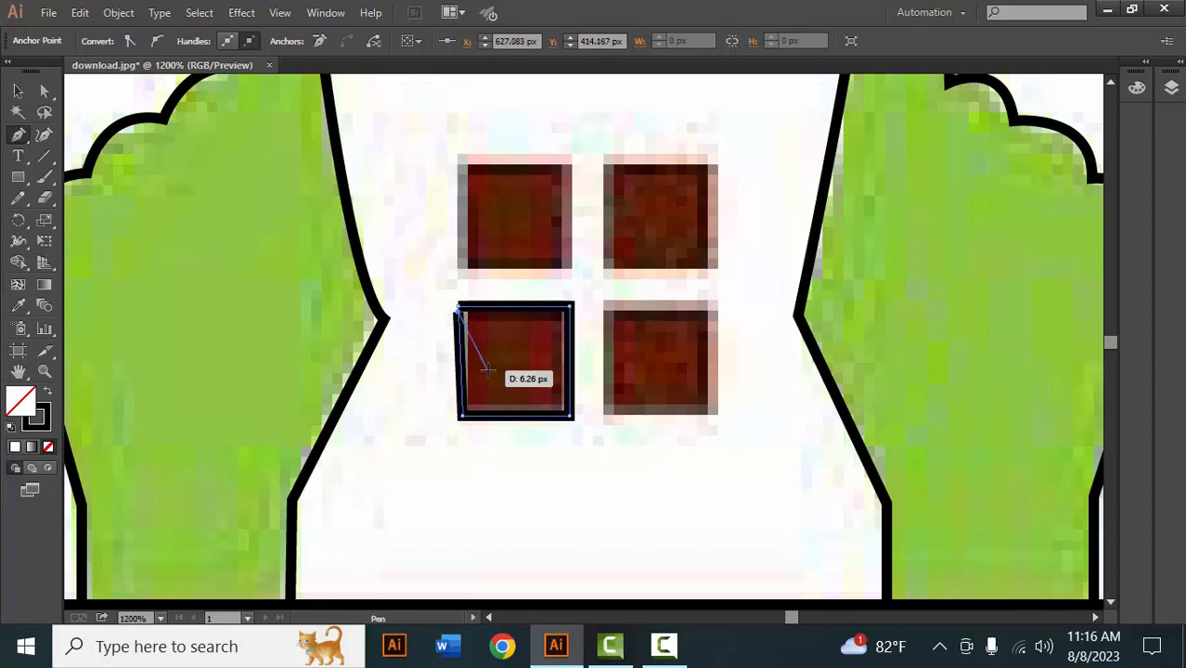
pyautogui.hotkey('ctrl', 'z')
pyautogui.hotkey('ctrl', 'z')
# Add the lower-left corner point of the lower-left window pane and close its square outline.
pyautogui.click(455, 414)
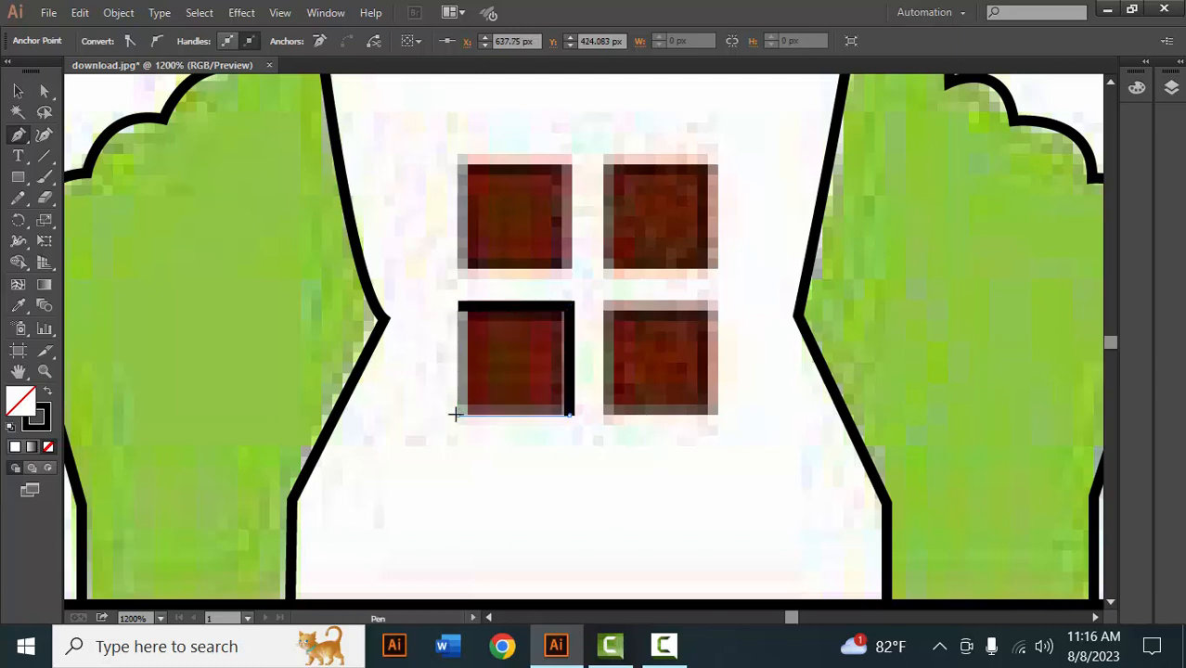
pyautogui.click(458, 307)
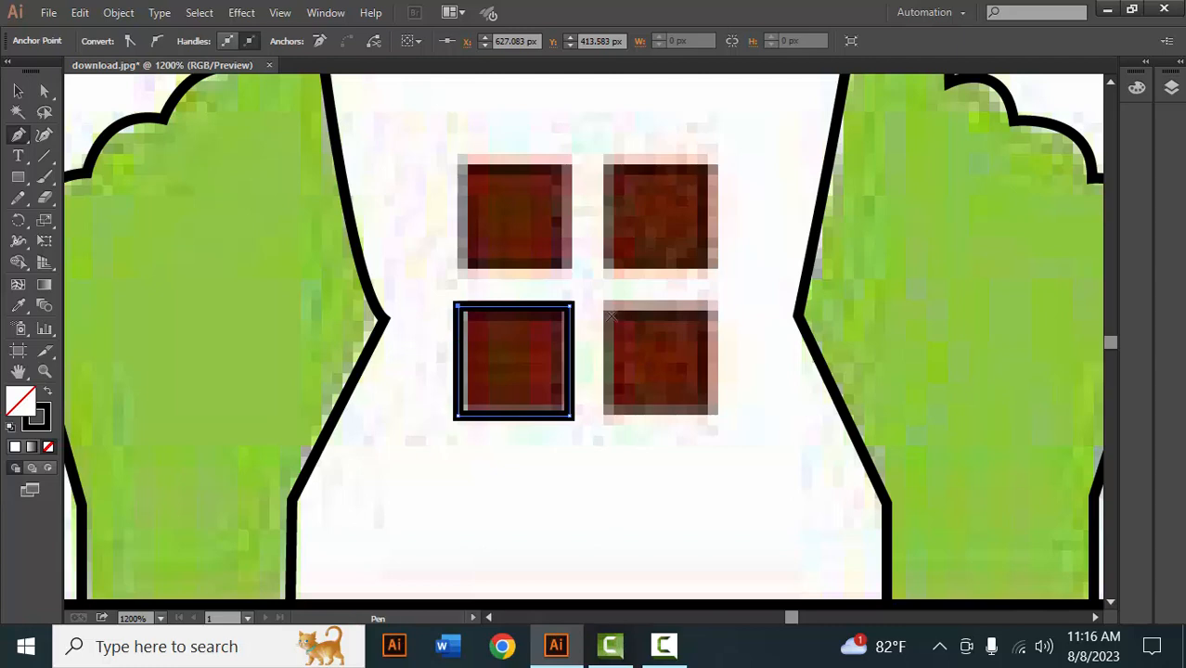
# Trace the lower-right window pane with the Pen tool as a closed square about 10 px wide.
pyautogui.click(608, 304)
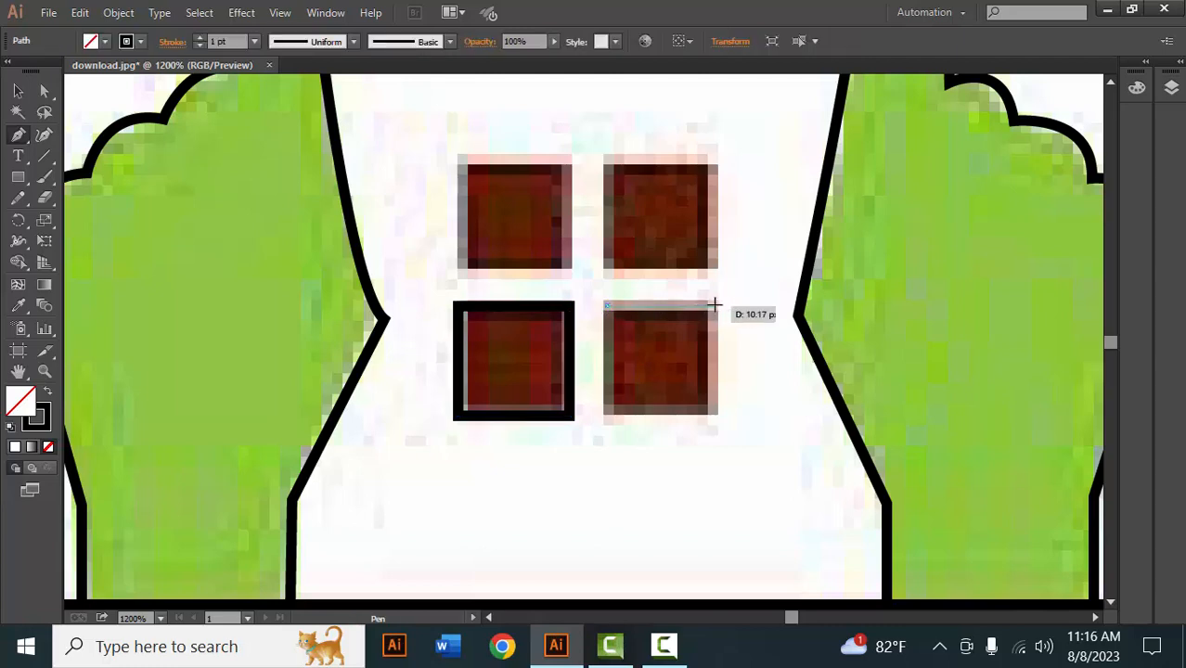
pyautogui.click(715, 306)
pyautogui.click(715, 415)
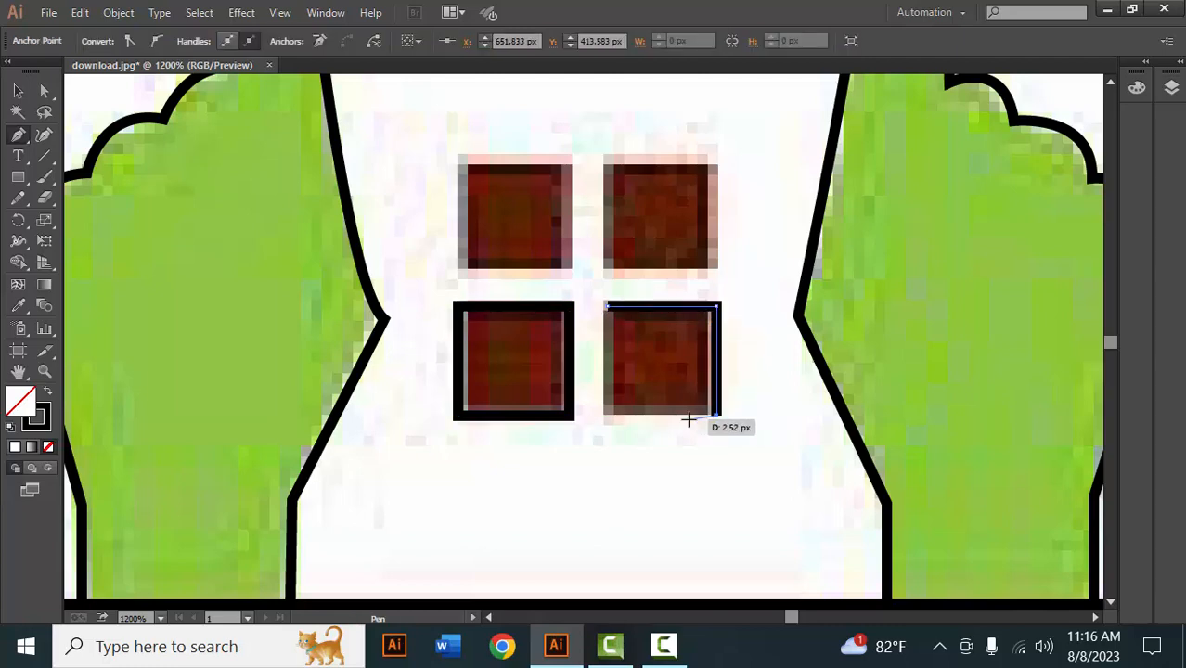
pyautogui.click(608, 416)
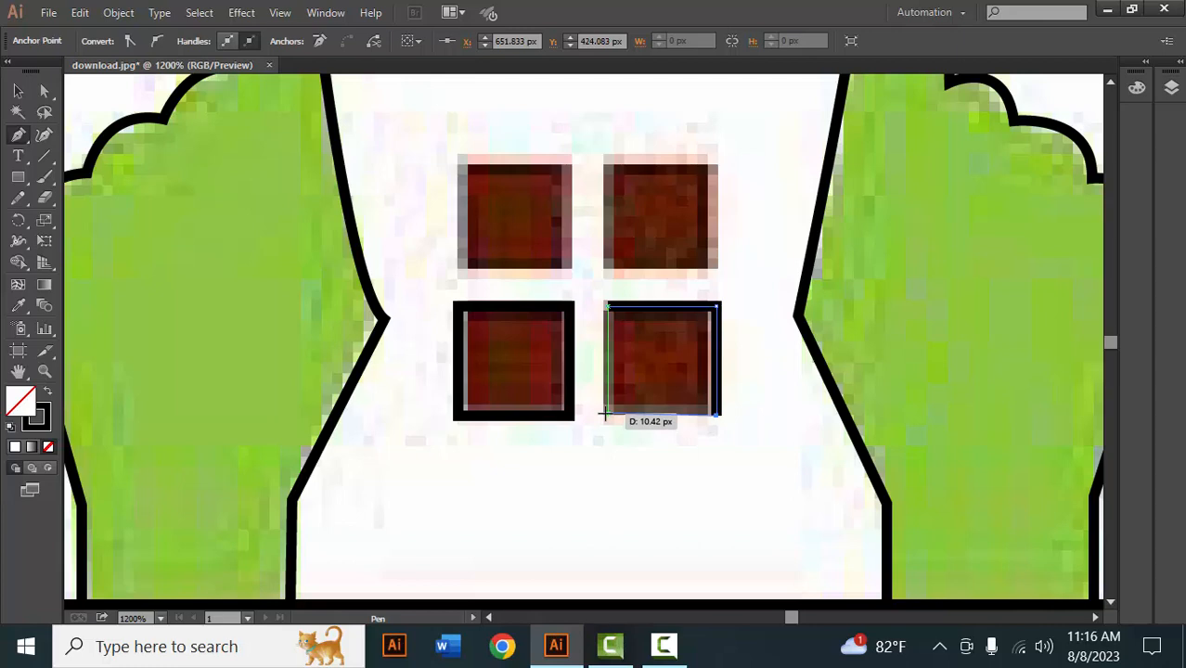
pyautogui.click(608, 305)
# Trace the upper-right window pane with the Pen tool as a closed square about 10 px wide.
pyautogui.moveTo(615, 276); pyautogui.dragTo(609, 380)
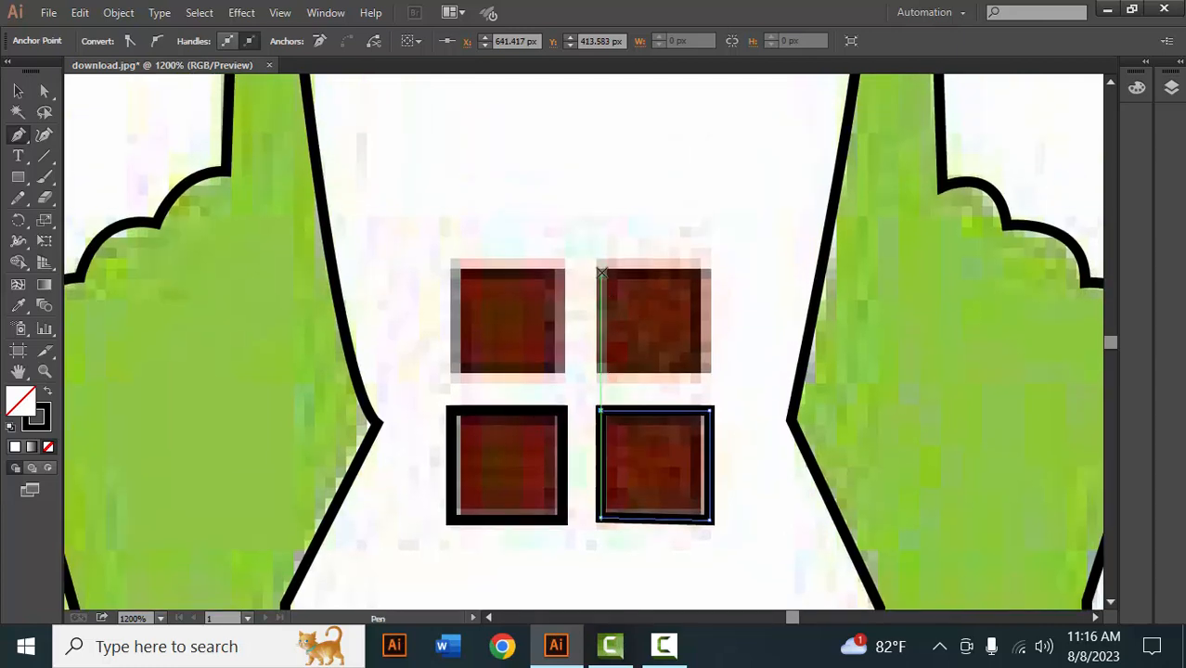
pyautogui.click(601, 264)
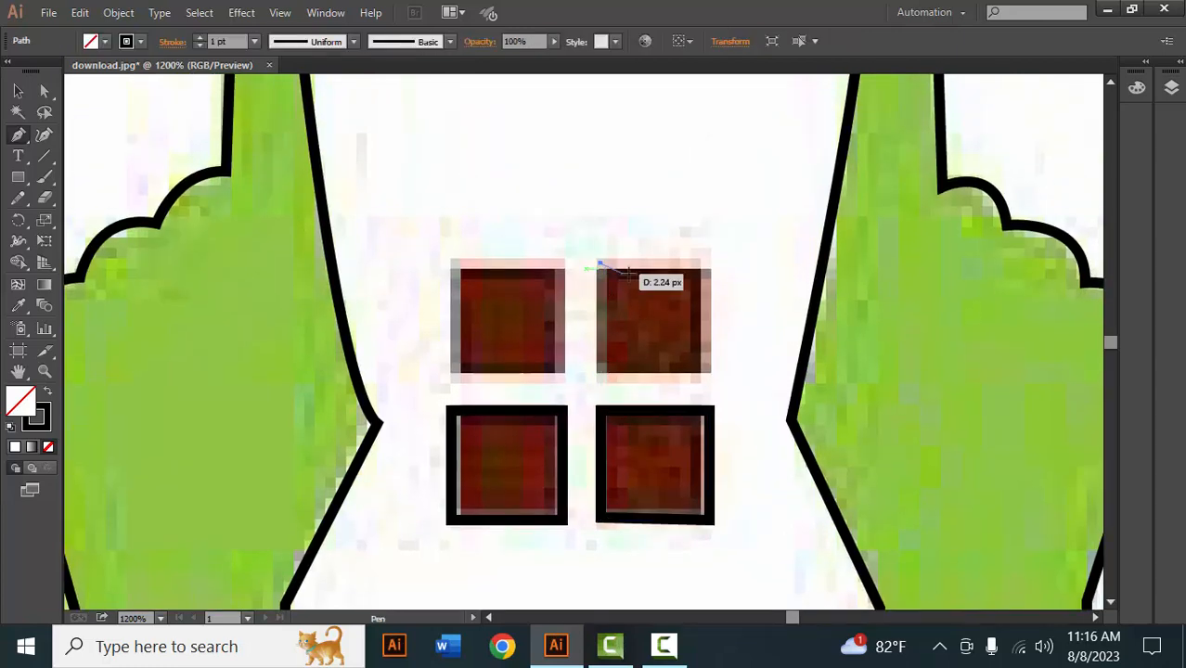
pyautogui.click(705, 263)
pyautogui.click(708, 373)
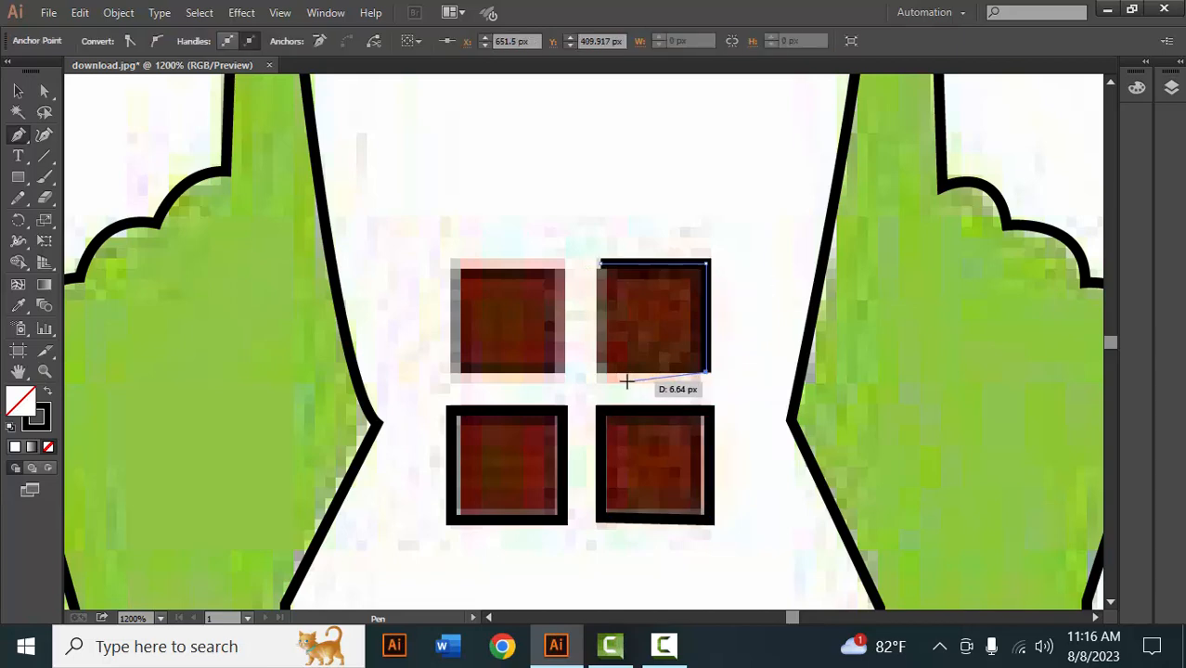
pyautogui.click(602, 373)
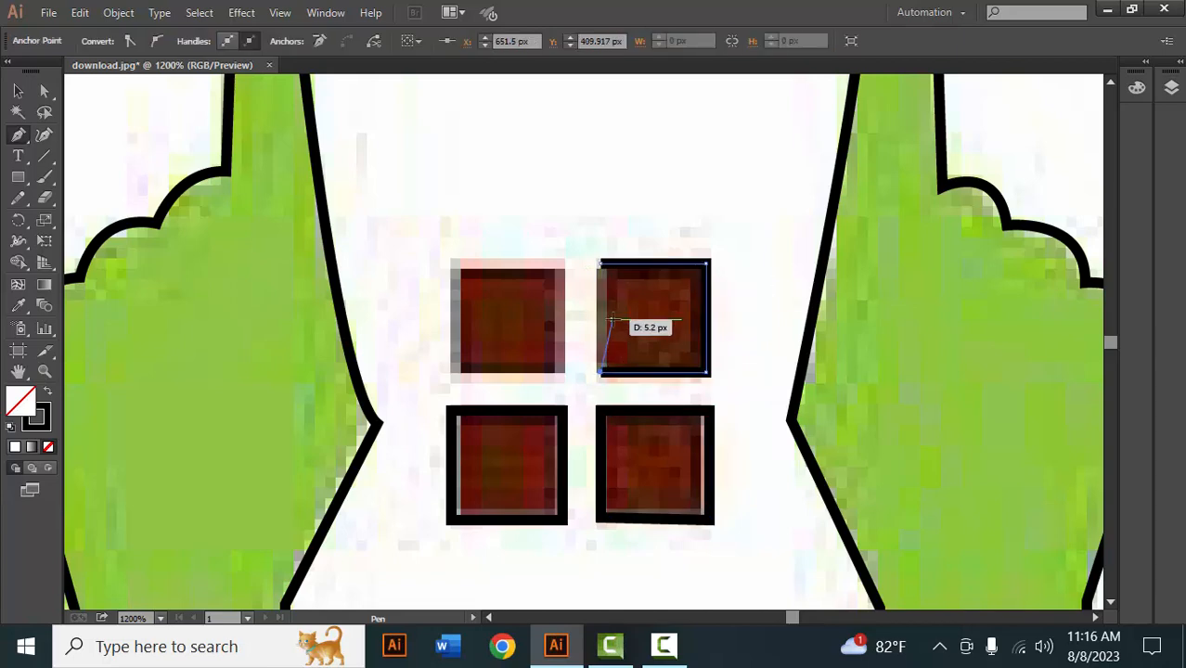
pyautogui.click(600, 264)
# Trace the upper-left window pane with the Pen tool as a closed square about 10.5 px wide.
pyautogui.click(451, 263)
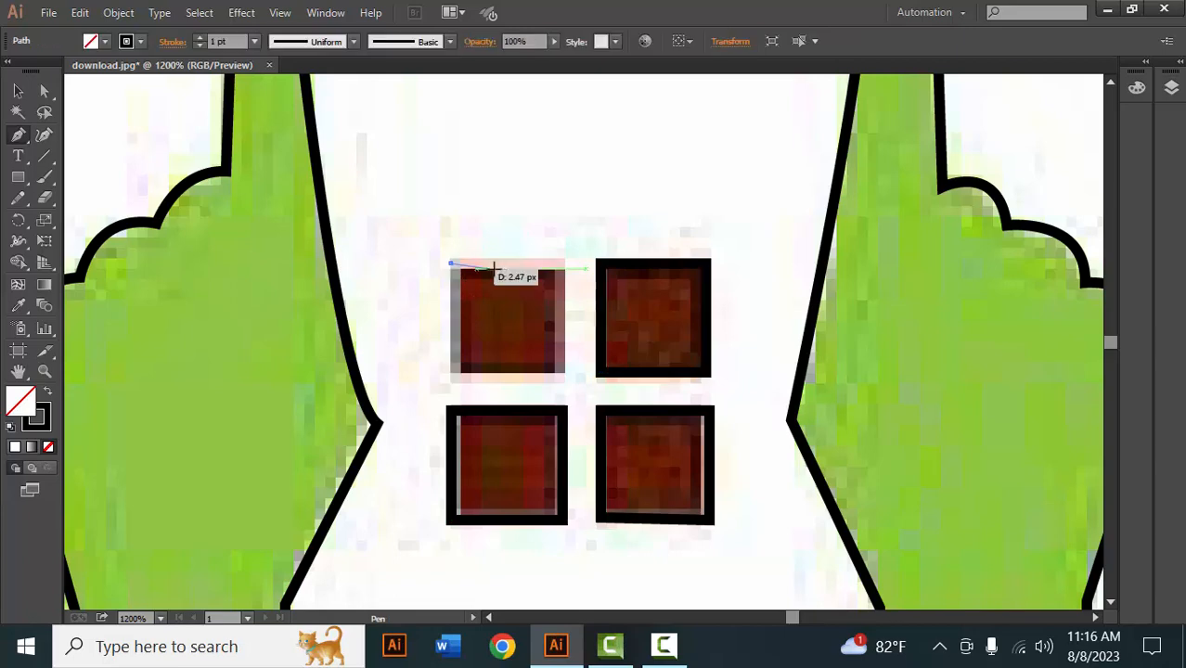
pyautogui.click(563, 263)
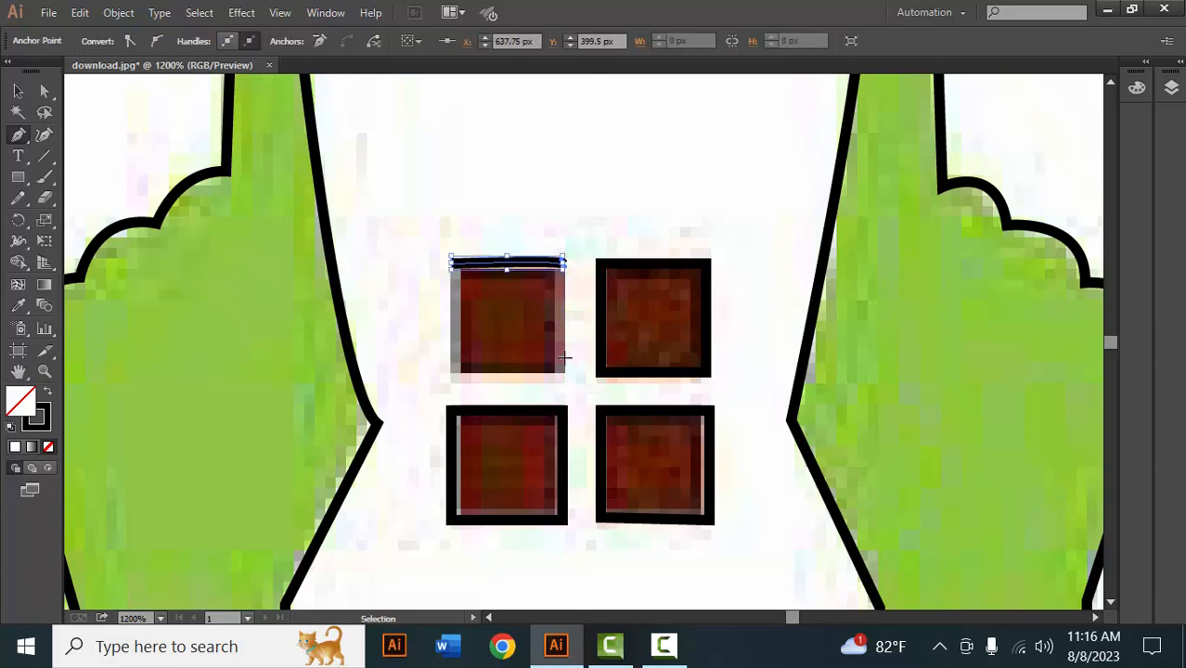
pyautogui.hotkey('ctrl', 'z')
pyautogui.click(563, 264)
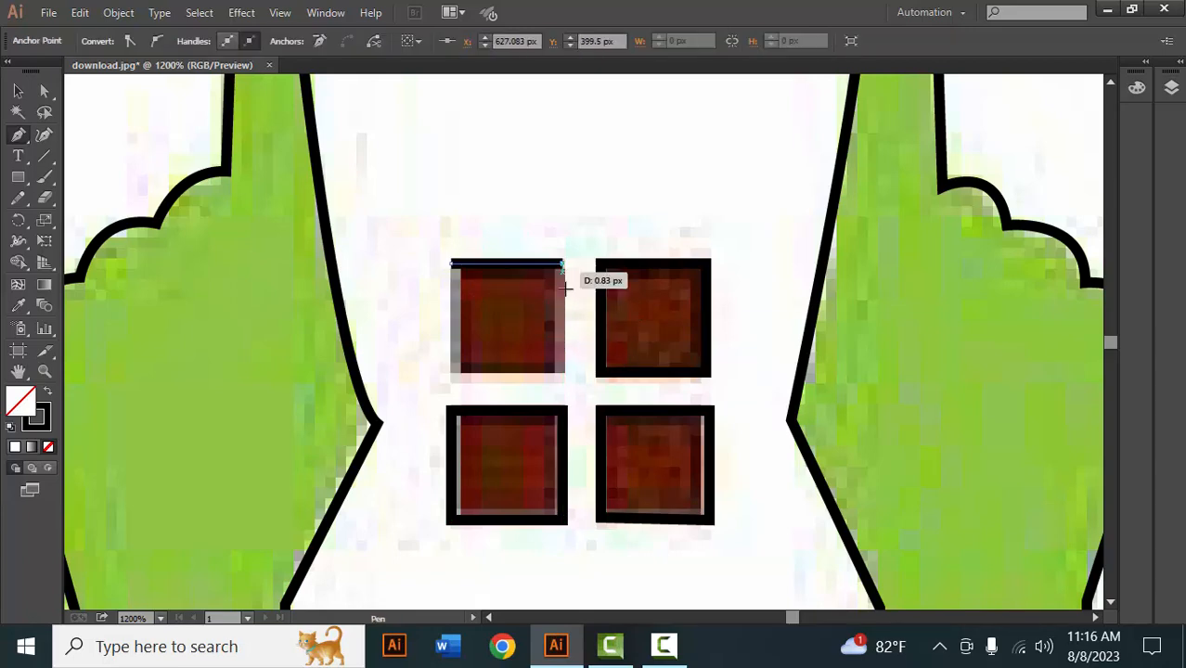
pyautogui.click(561, 373)
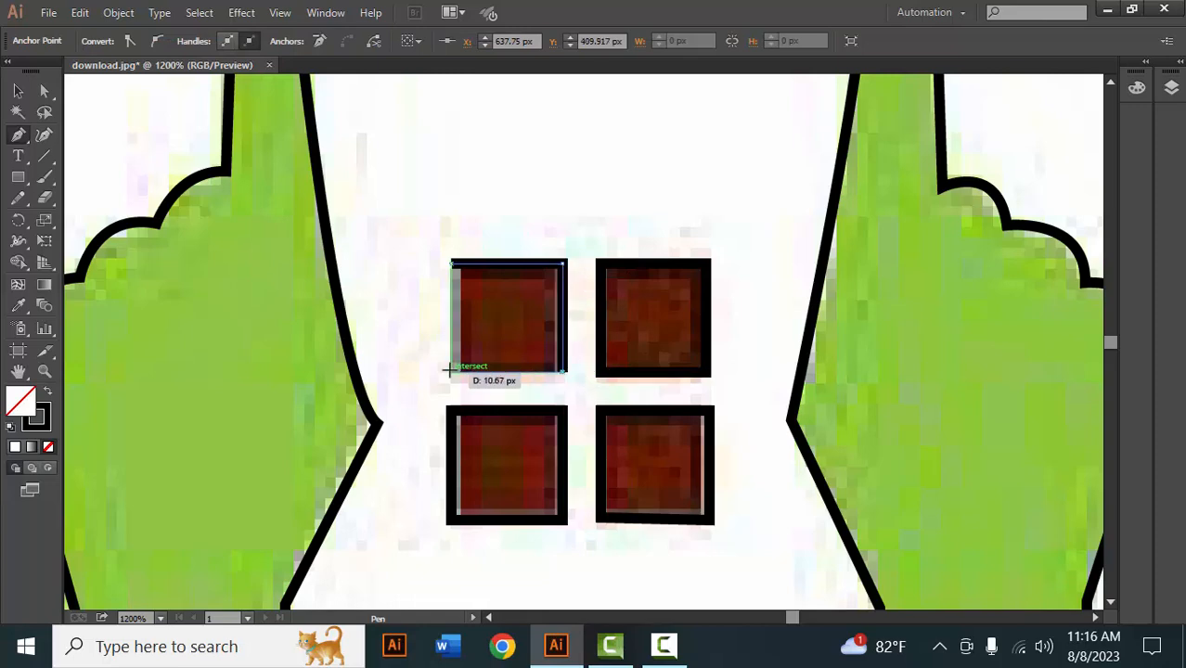
pyautogui.click(451, 373)
pyautogui.click(450, 265)
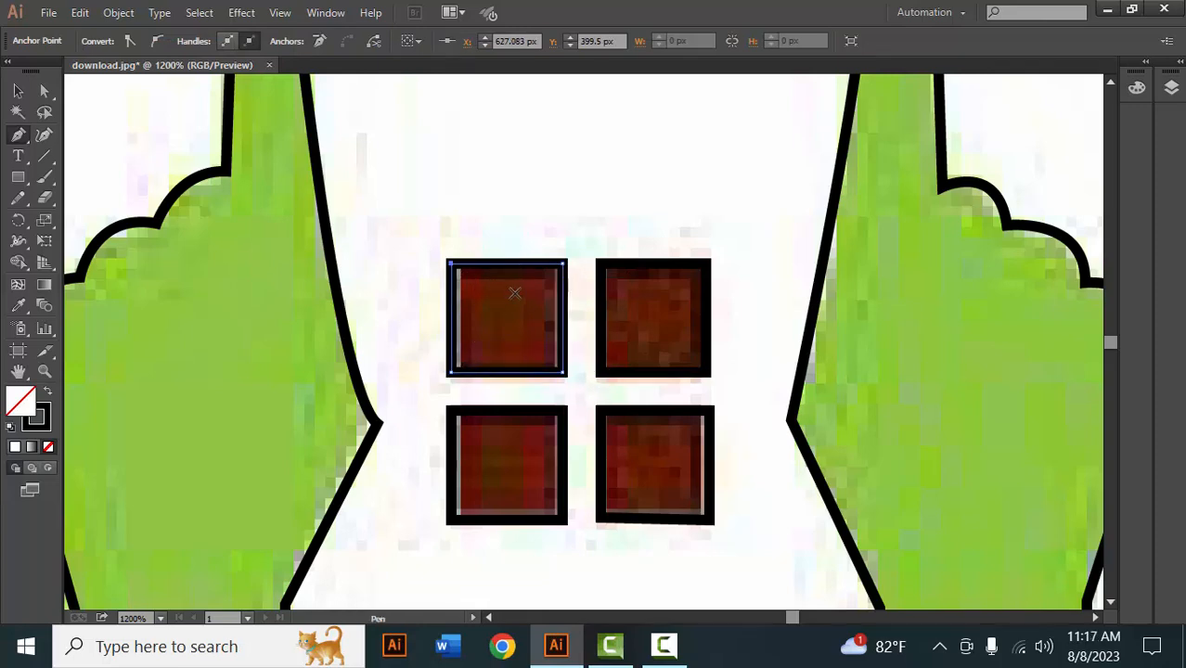
# Start the roof outline with the Pen tool, tracing the outer edge from the left tip to the main peak at about X 639, Y 334 px.
pyautogui.scroll(-2, 517, 288)
pyautogui.moveTo(485, 249); pyautogui.dragTo(504, 355)
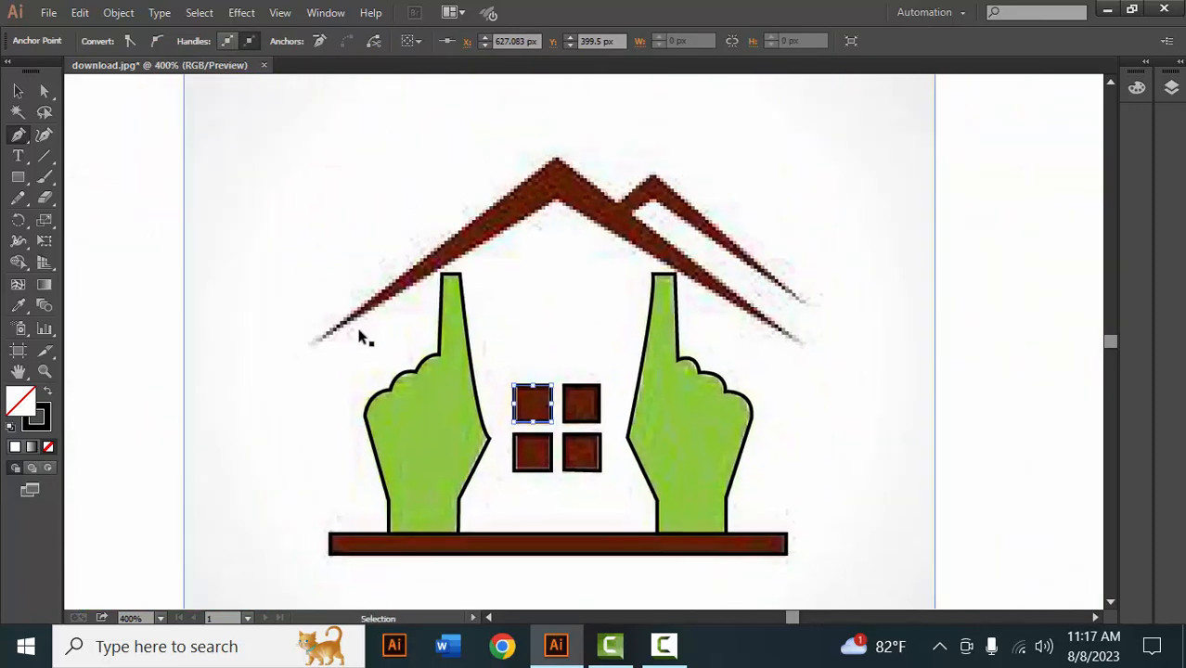
pyautogui.moveTo(332, 336); pyautogui.dragTo(369, 379)
pyautogui.scroll(2, 371, 381)
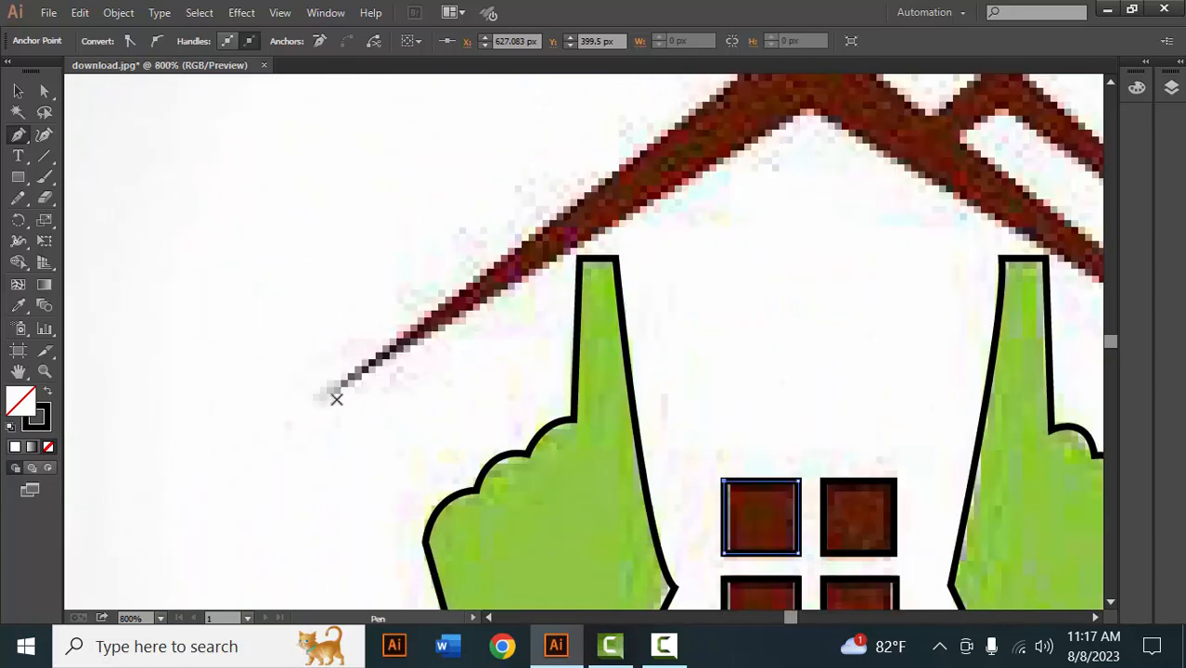
pyautogui.click(333, 392)
pyautogui.moveTo(524, 315); pyautogui.dragTo(442, 397)
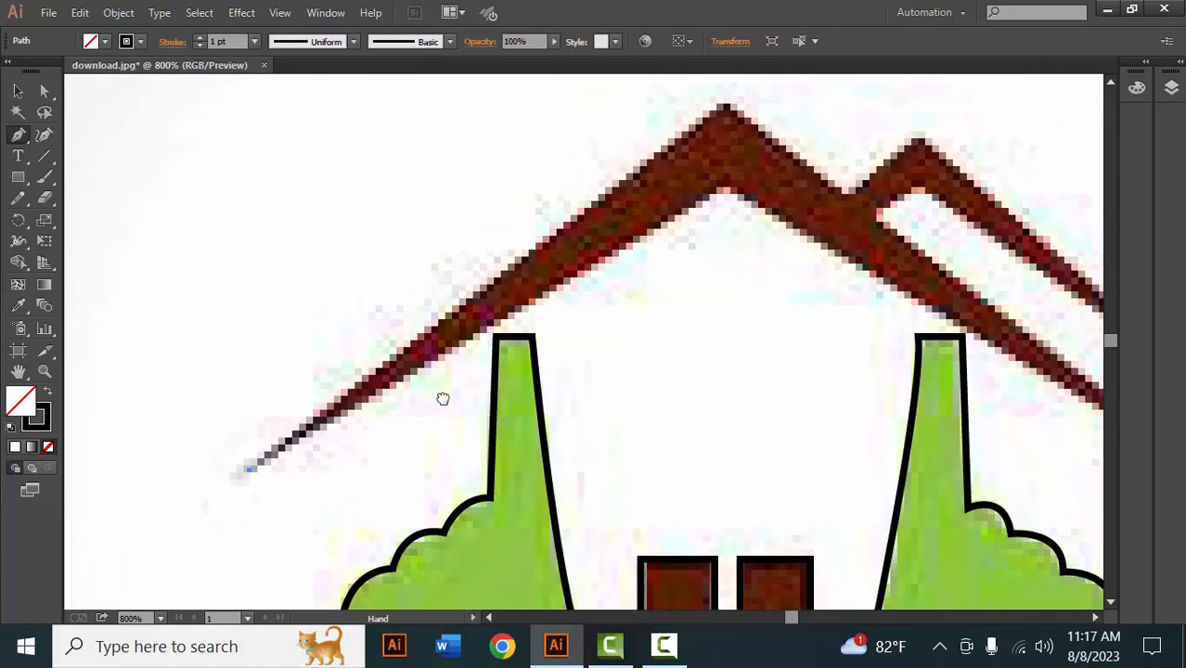
pyautogui.click(724, 105)
# Extend the roof outline through the valley and the smaller peak to the upper-right tip at about X 711, Y 376 px.
pyautogui.moveTo(868, 159); pyautogui.dragTo(795, 180)
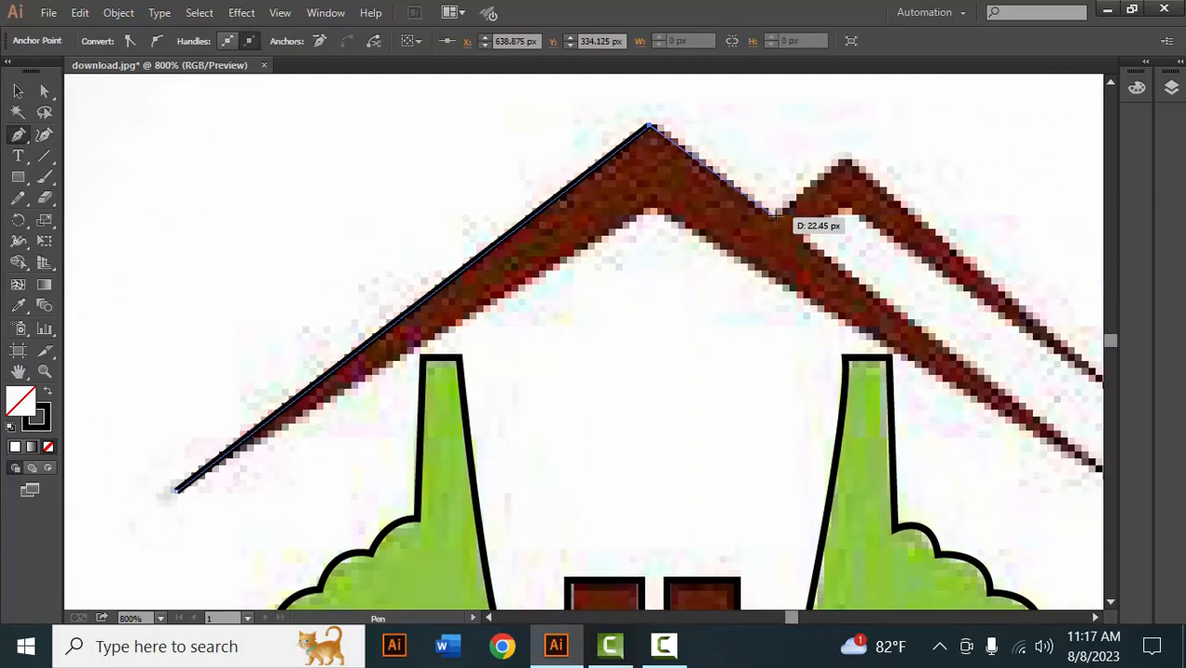
pyautogui.click(776, 219)
pyautogui.click(844, 161)
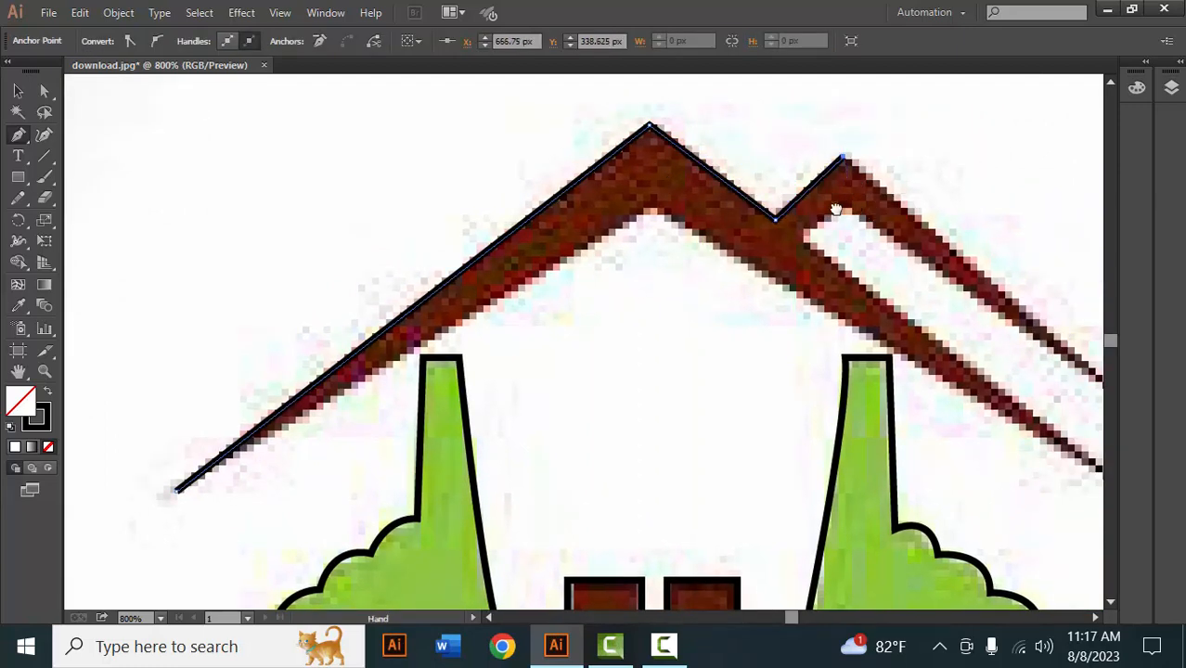
pyautogui.moveTo(953, 234); pyautogui.dragTo(878, 200)
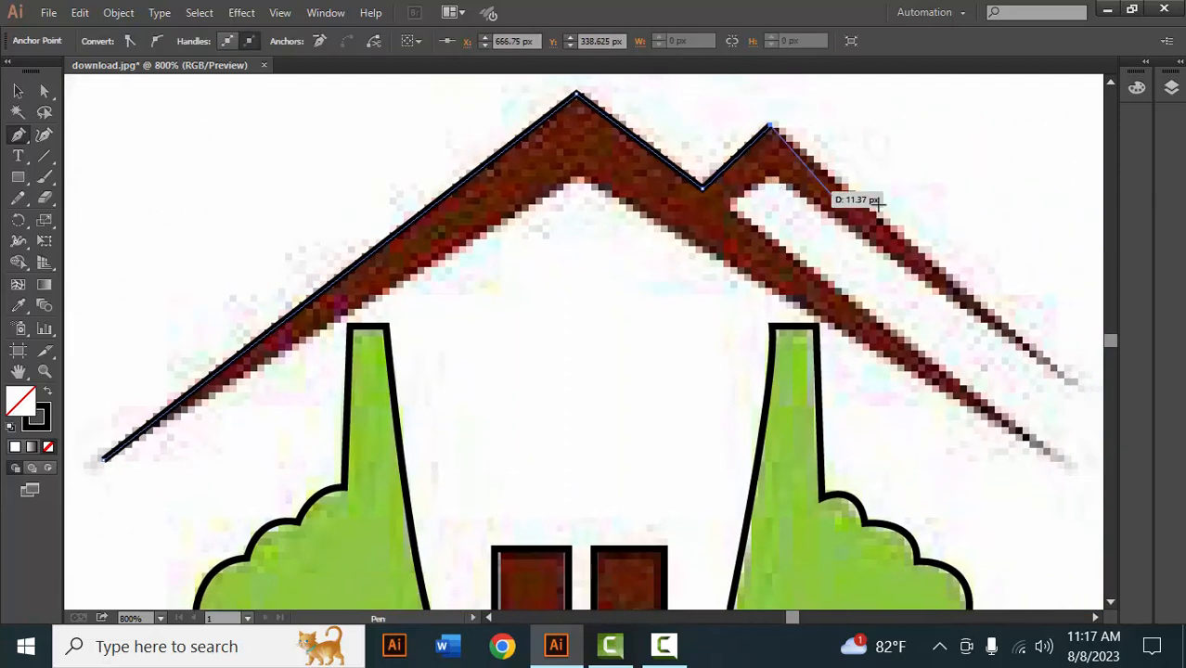
pyautogui.click(1077, 384)
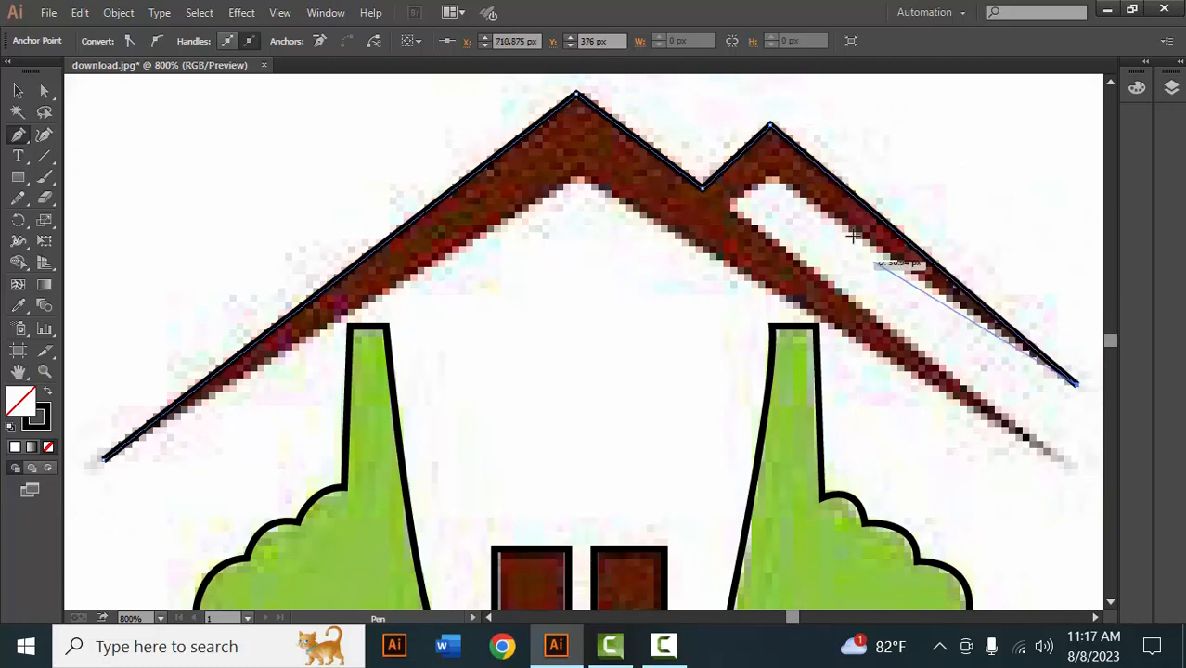
# Trace the inner notch beneath the smaller peak and continue to the lower-right roof tip at about X 712, Y 388 px.
pyautogui.click(779, 183)
pyautogui.click(731, 211)
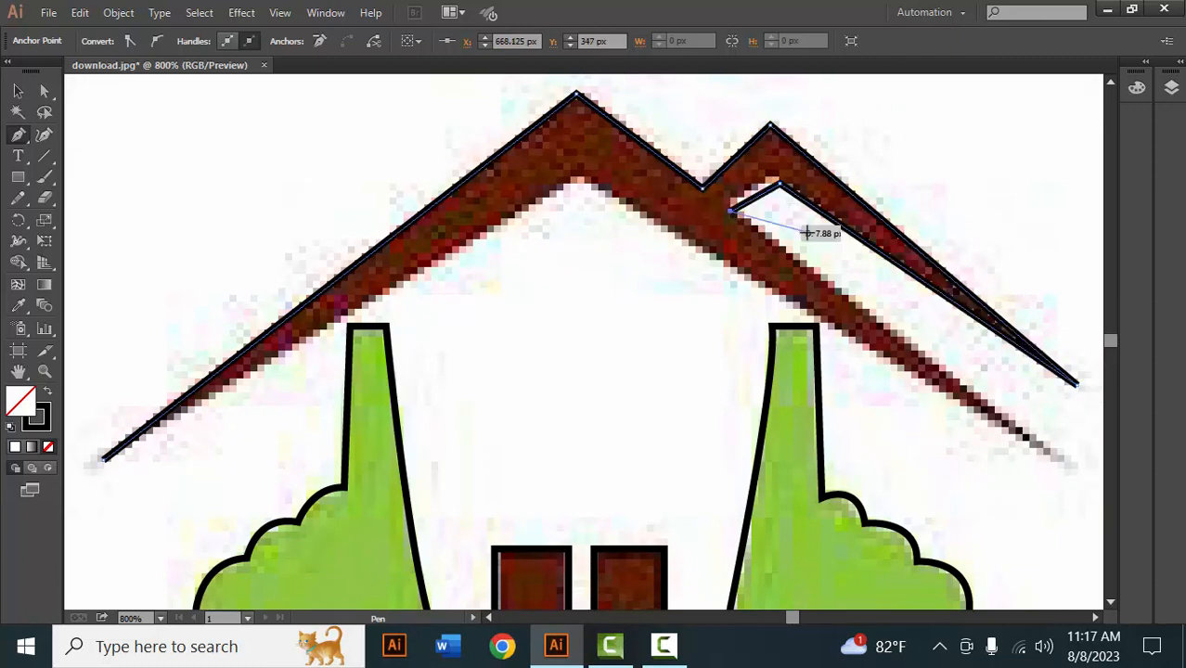
pyautogui.moveTo(1023, 408); pyautogui.dragTo(950, 278)
pyautogui.click(1015, 340)
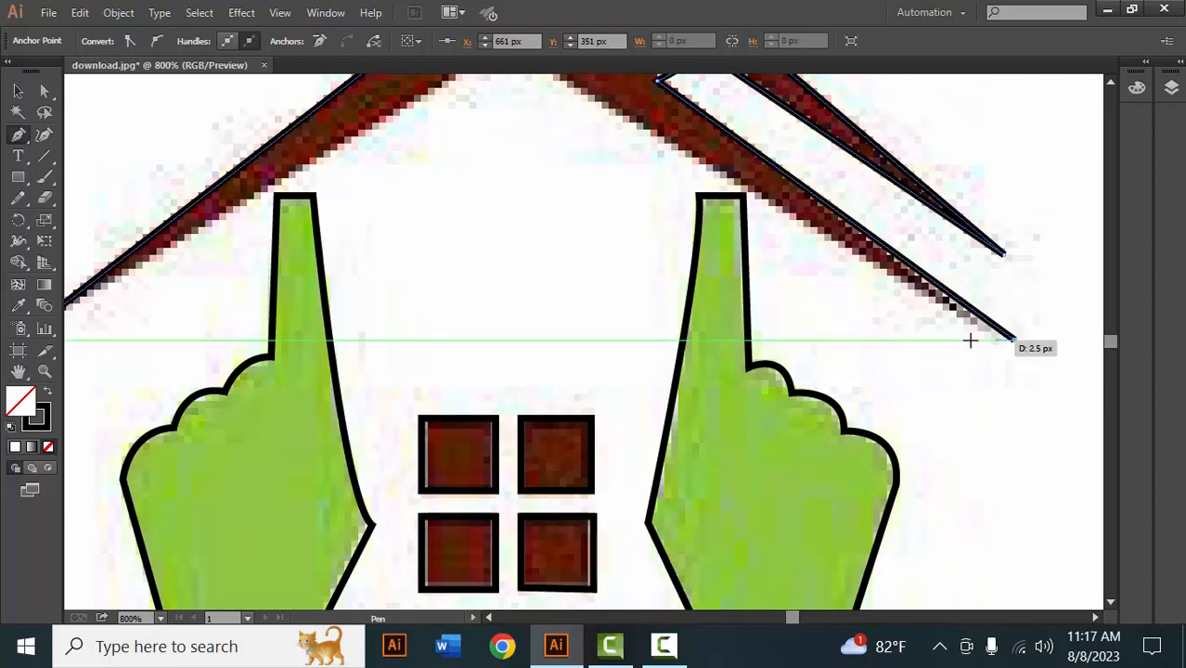
# Trace the roof's underside through the inner peak at about X 640, Y 346 px and close the outline at the left tip.
pyautogui.moveTo(931, 320); pyautogui.dragTo(1062, 424)
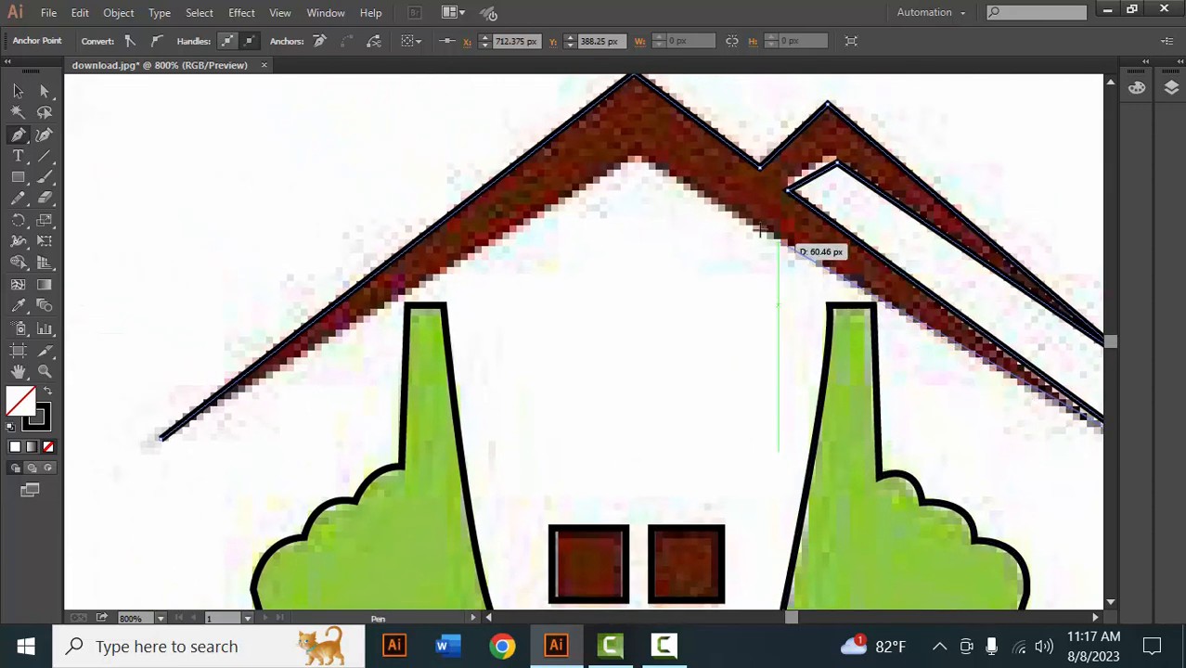
pyautogui.click(635, 160)
pyautogui.moveTo(625, 178); pyautogui.dragTo(678, 114)
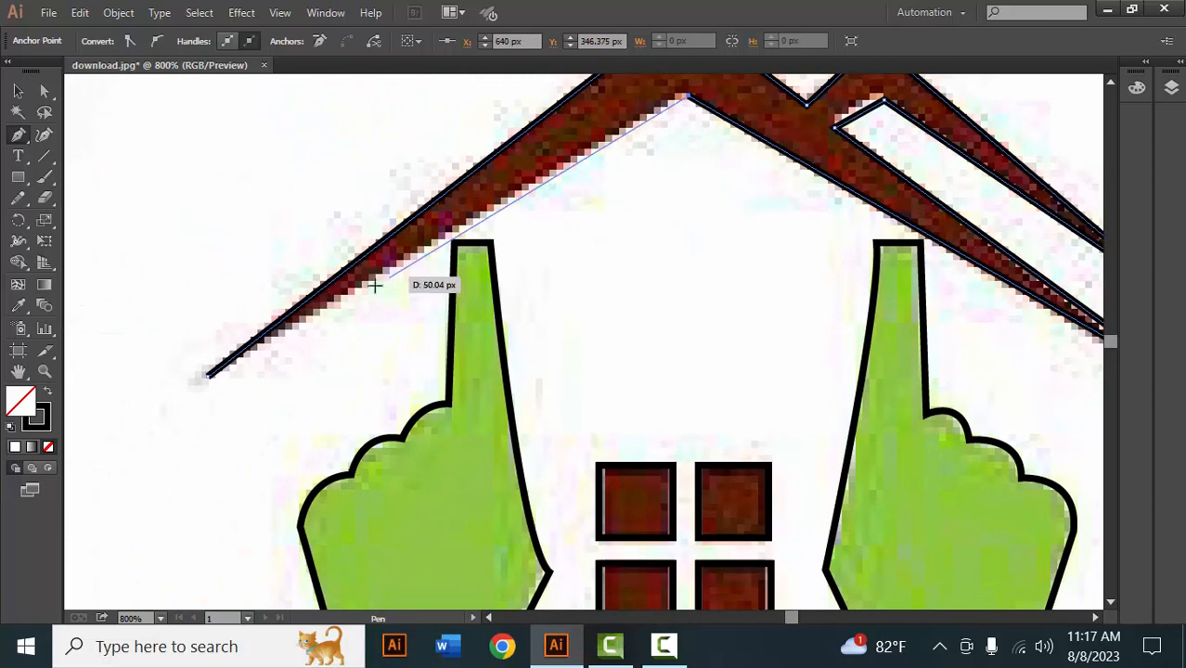
pyautogui.click(207, 377)
# Move the source logo image to the right, clear of the traced outlines, and deselect it.
pyautogui.scroll(-3, 380, 338)
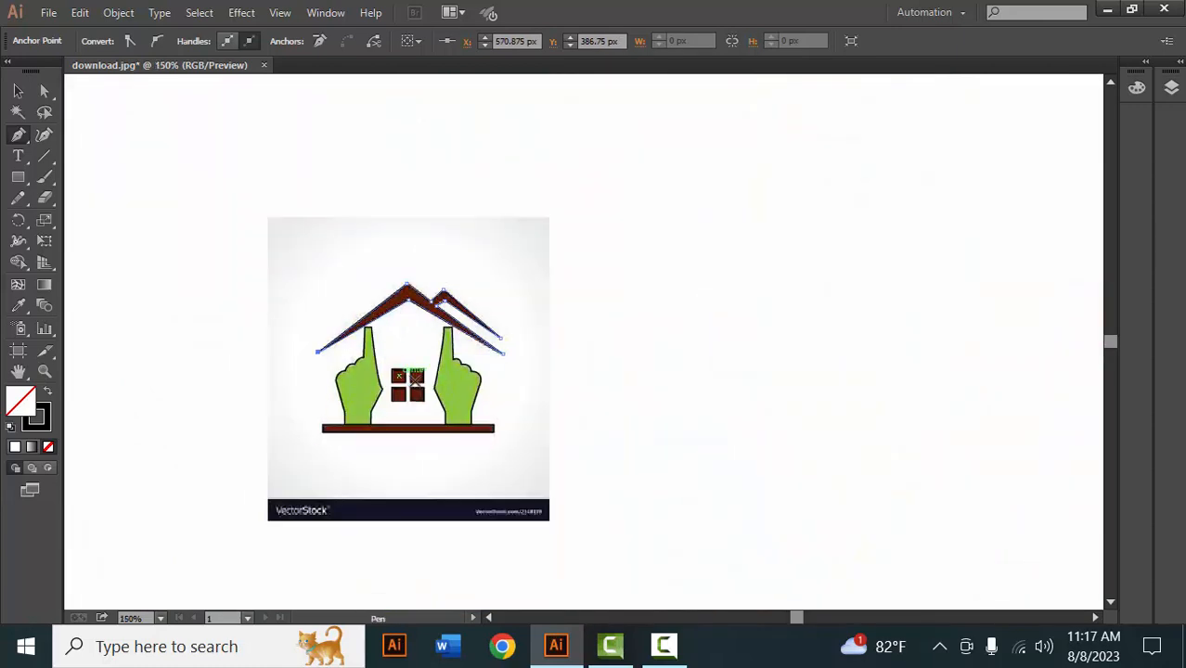
pyautogui.moveTo(416, 388); pyautogui.dragTo(416, 334)
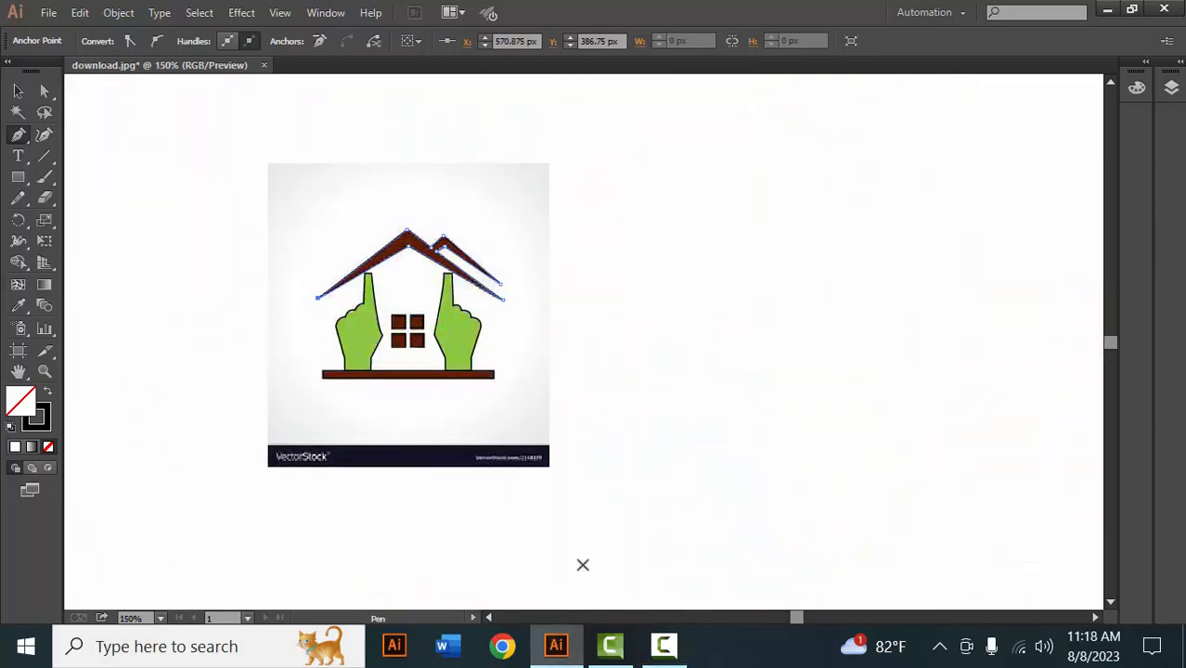
pyautogui.scroll(1, 445, 405)
pyautogui.moveTo(476, 419); pyautogui.dragTo(490, 434)
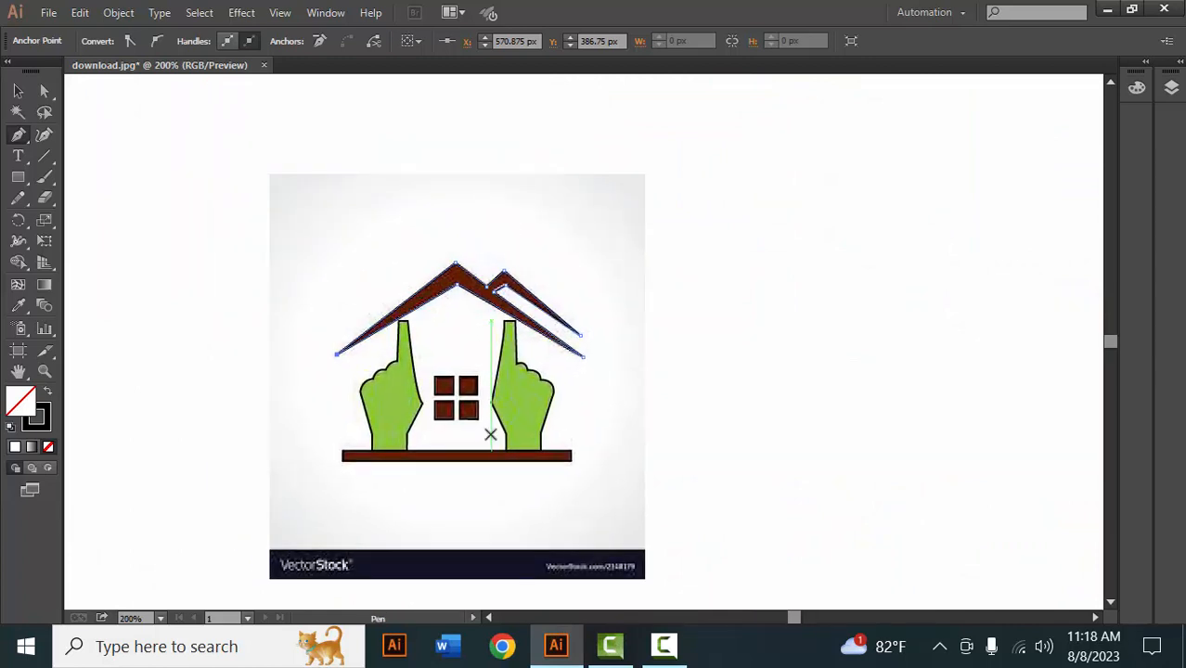
pyautogui.press('v')
pyautogui.moveTo(383, 206); pyautogui.dragTo(754, 192)
pyautogui.click(385, 472)
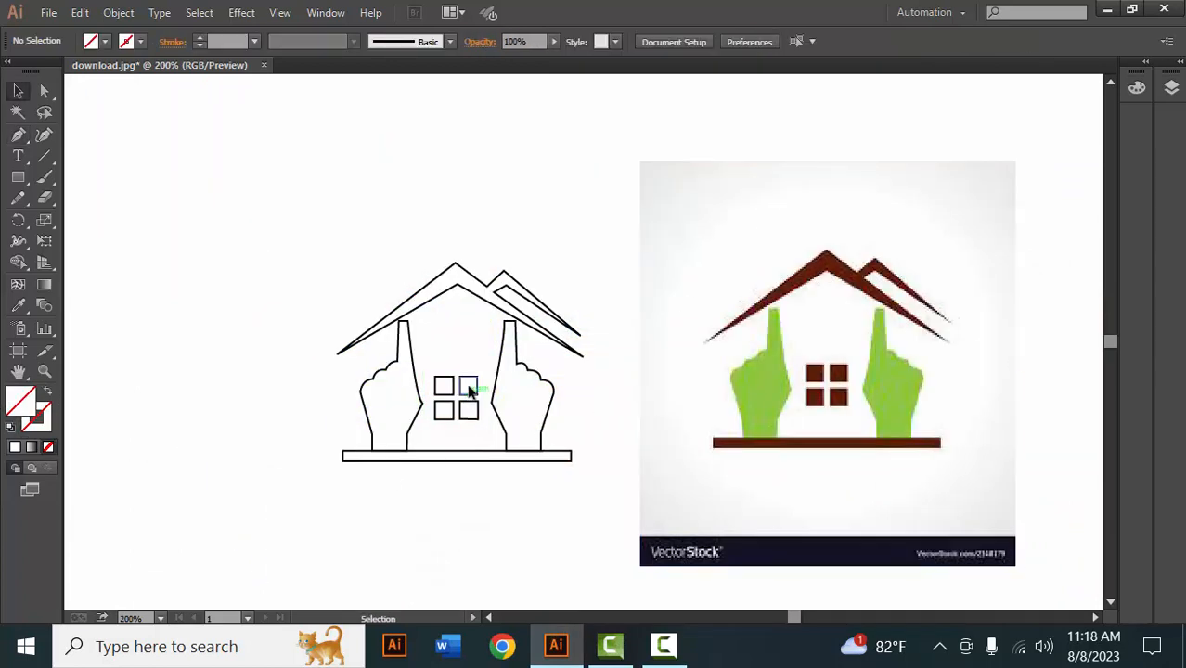
# Fill the left hand outline with the green sampled from the source image's left hand using the Eyedropper.
pyautogui.click(415, 368)
pyautogui.click(21, 311)
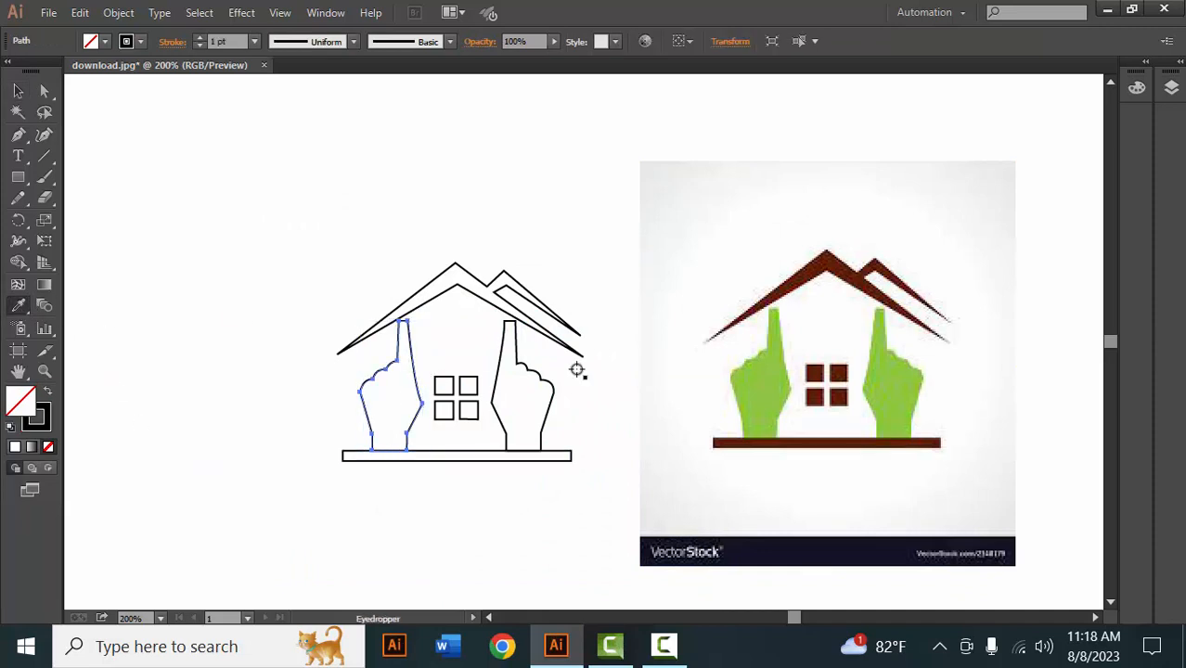
pyautogui.click(748, 390)
pyautogui.press('v')
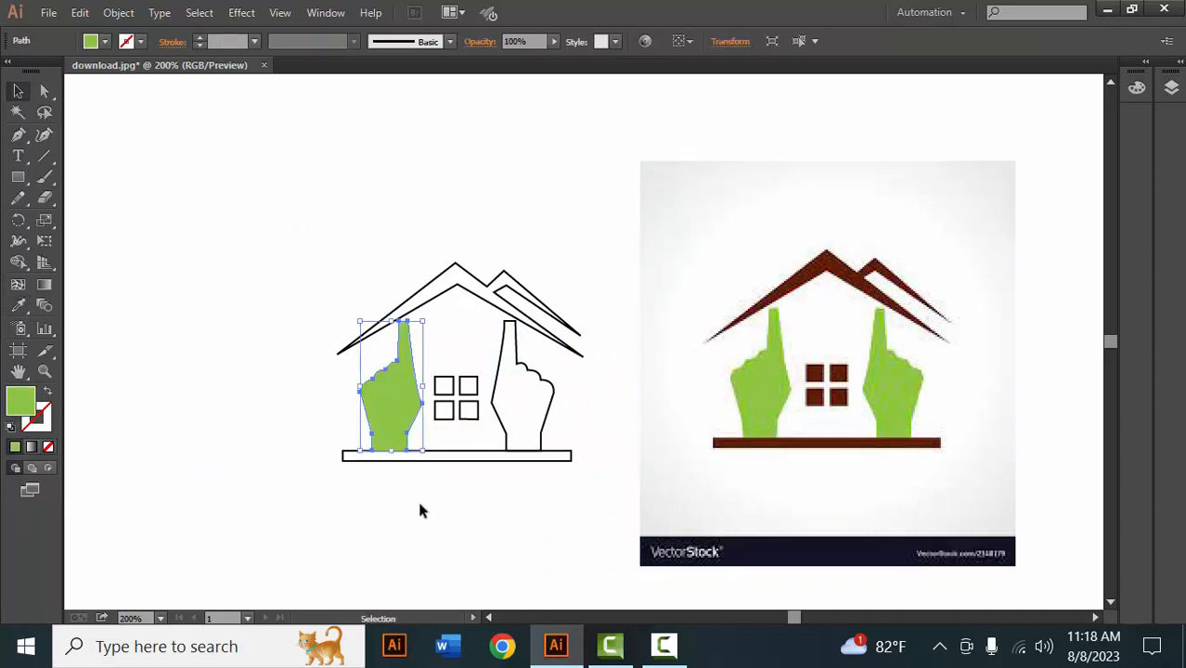
pyautogui.click(418, 508)
# Fill the right hand outline with the green sampled from the source image's right hand.
pyautogui.click(518, 346)
pyautogui.click(17, 306)
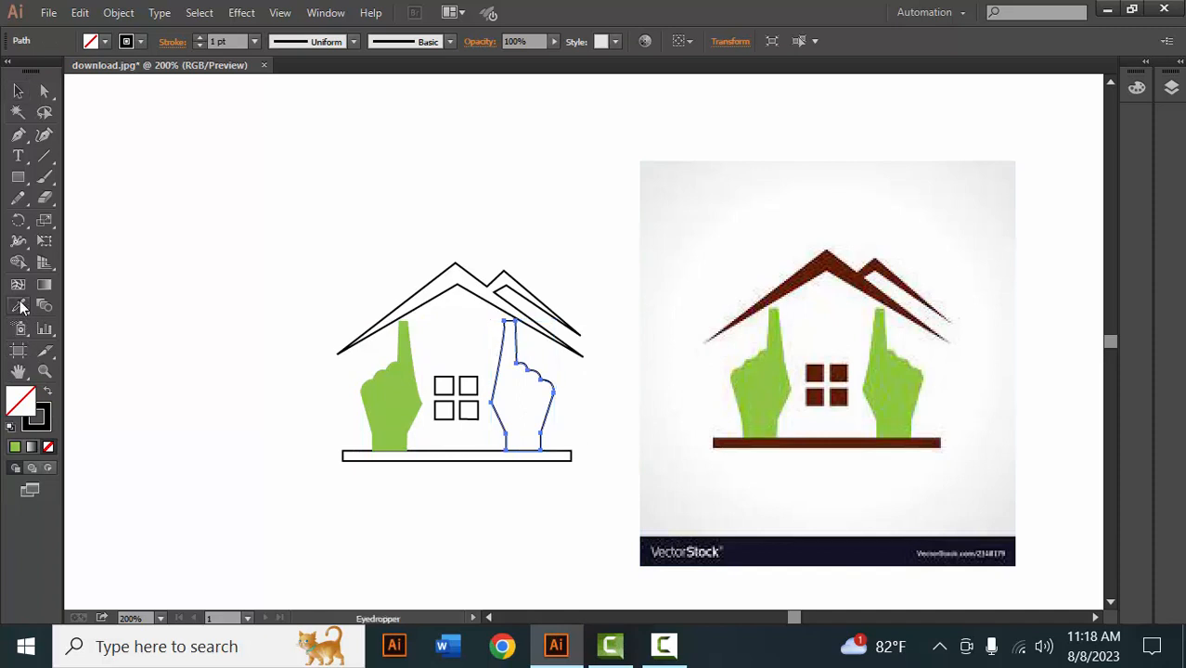
pyautogui.click(907, 370)
pyautogui.press('v')
pyautogui.click(455, 538)
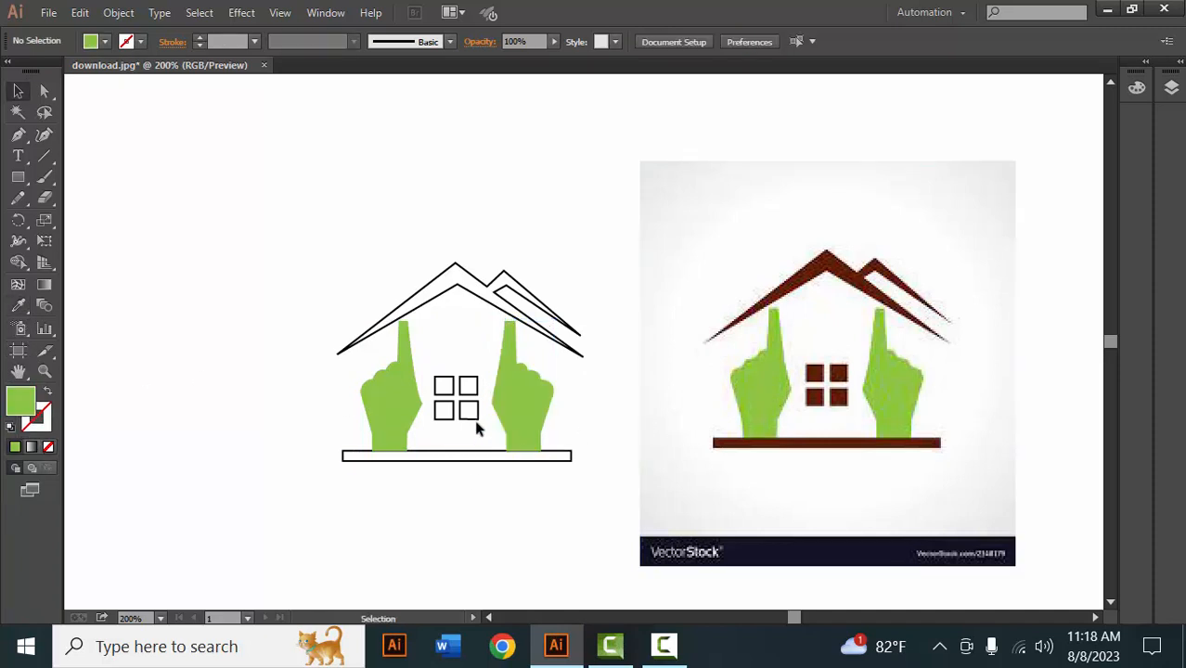
# Fill the lower-right window pane with the dark brown sampled from the source image's window.
pyautogui.click(476, 419)
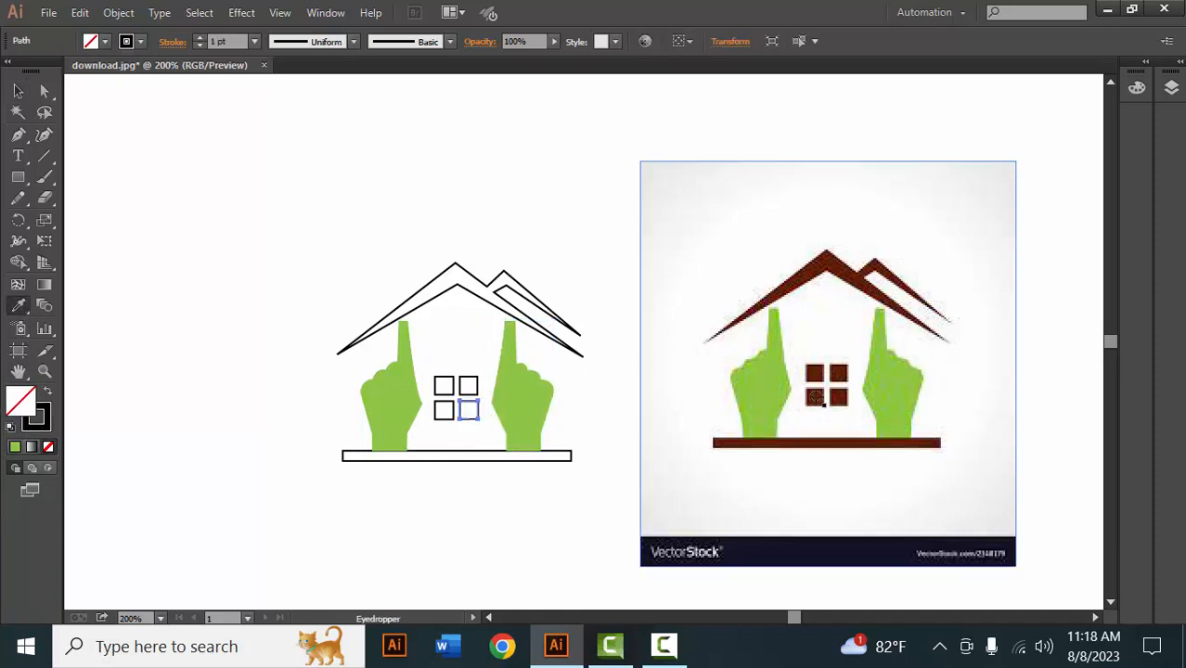
pyautogui.click(817, 376)
pyautogui.press('v')
pyautogui.click(460, 587)
# Fill the upper-right window pane with the dark brown sampled from the source image's window.
pyautogui.click(475, 388)
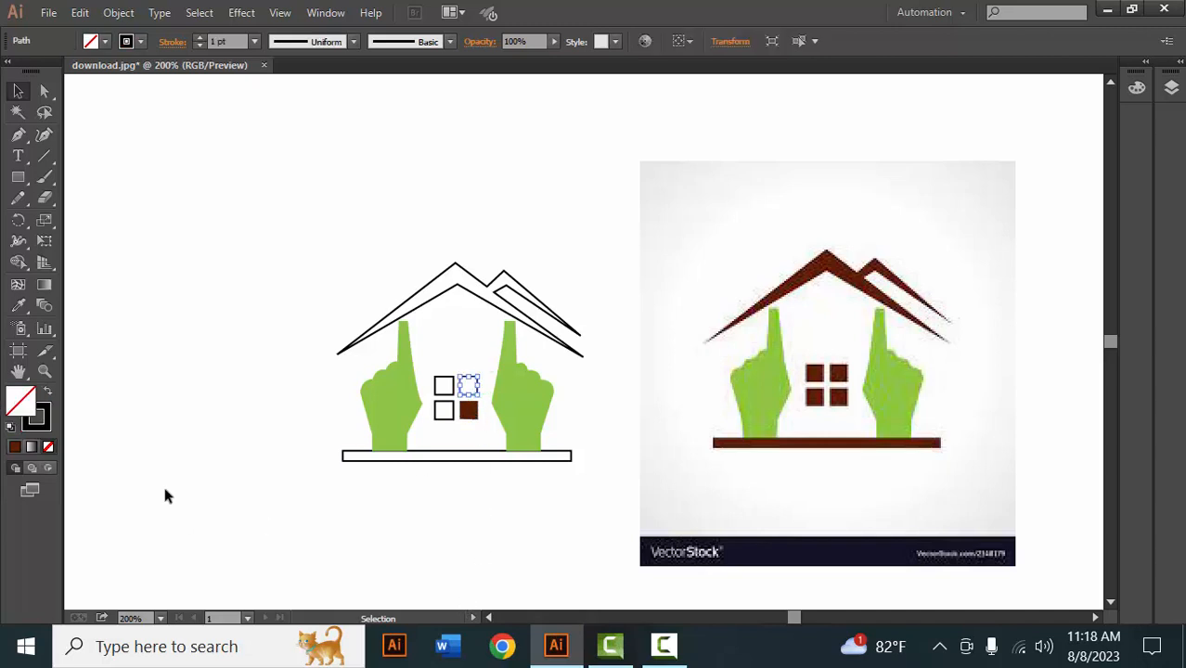
pyautogui.click(19, 305)
pyautogui.click(815, 379)
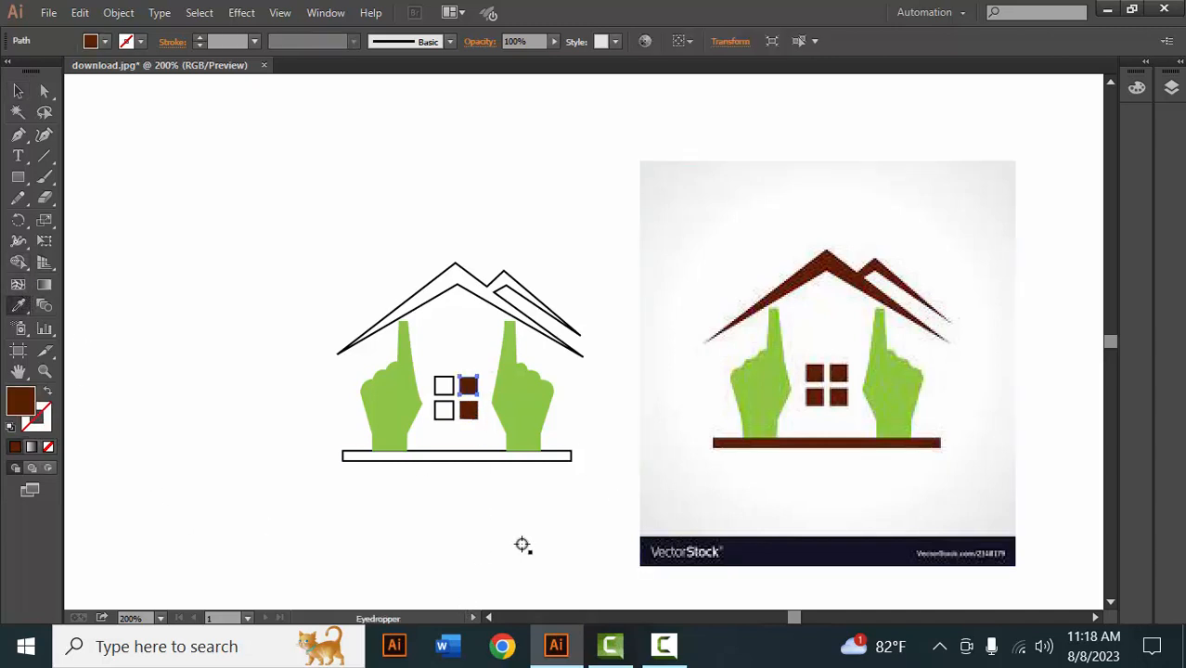
pyautogui.press('v')
pyautogui.click(480, 471)
# Fill the lower-left window pane with the dark brown sampled from the source image's window.
pyautogui.click(444, 411)
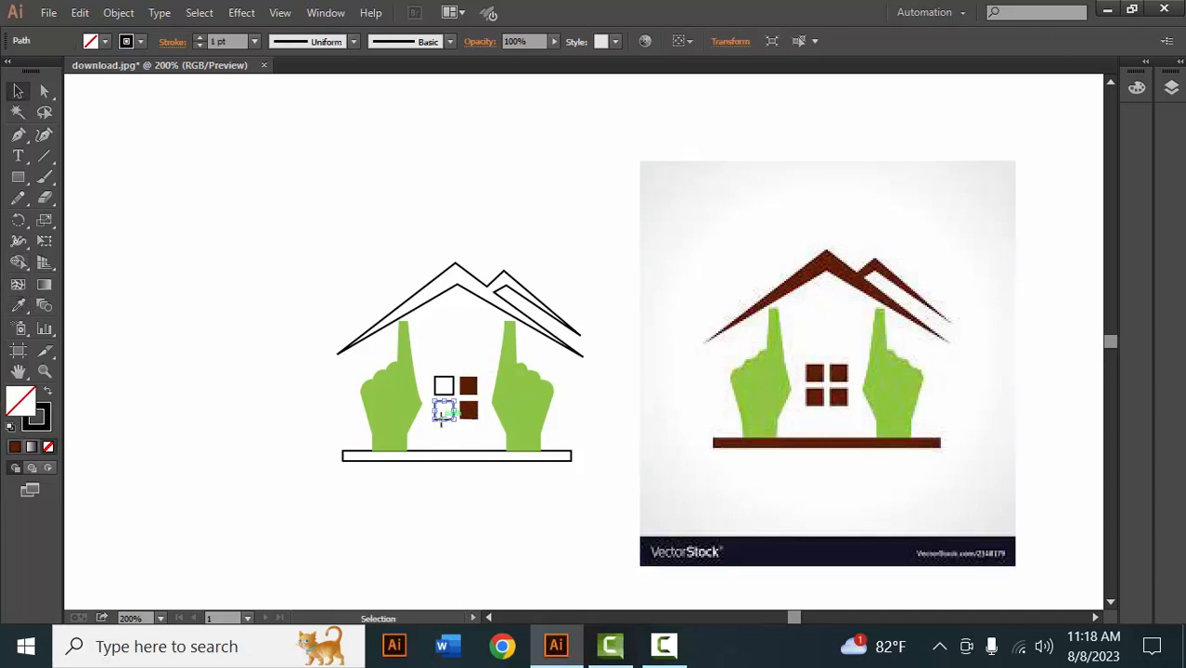
pyautogui.click(19, 304)
pyautogui.click(817, 412)
pyautogui.press('v')
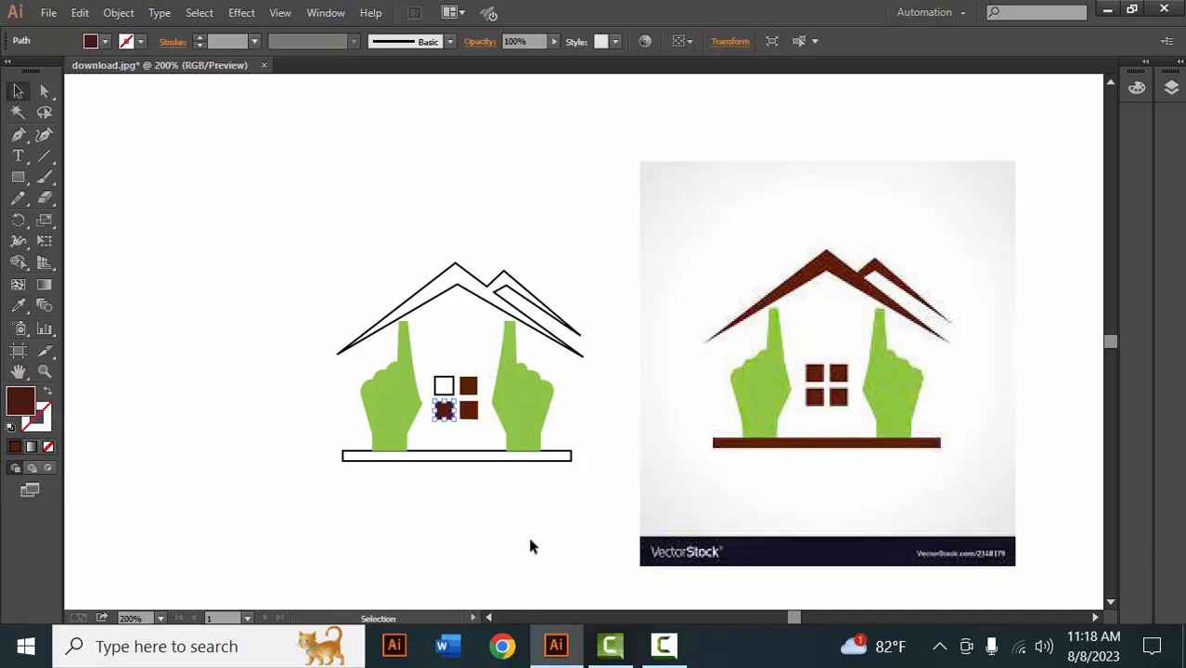
pyautogui.click(527, 535)
# Fill the upper-left window pane with the dark brown sampled from the source image's window.
pyautogui.click(443, 385)
pyautogui.click(20, 307)
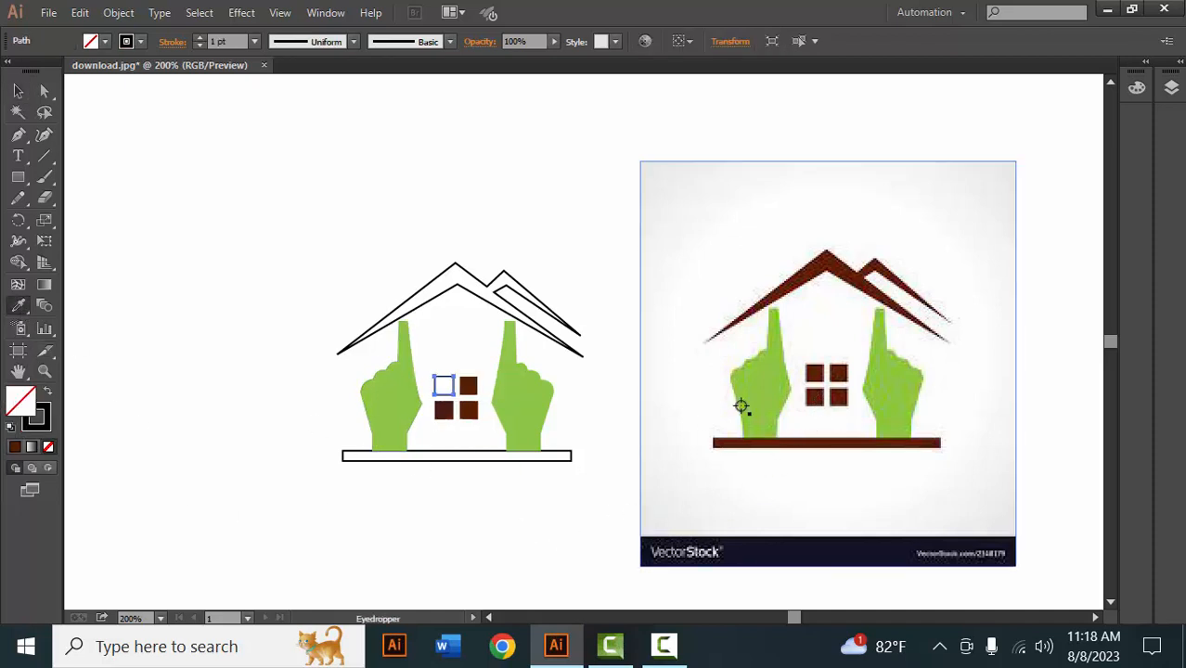
pyautogui.click(814, 398)
pyautogui.press('v')
pyautogui.click(483, 573)
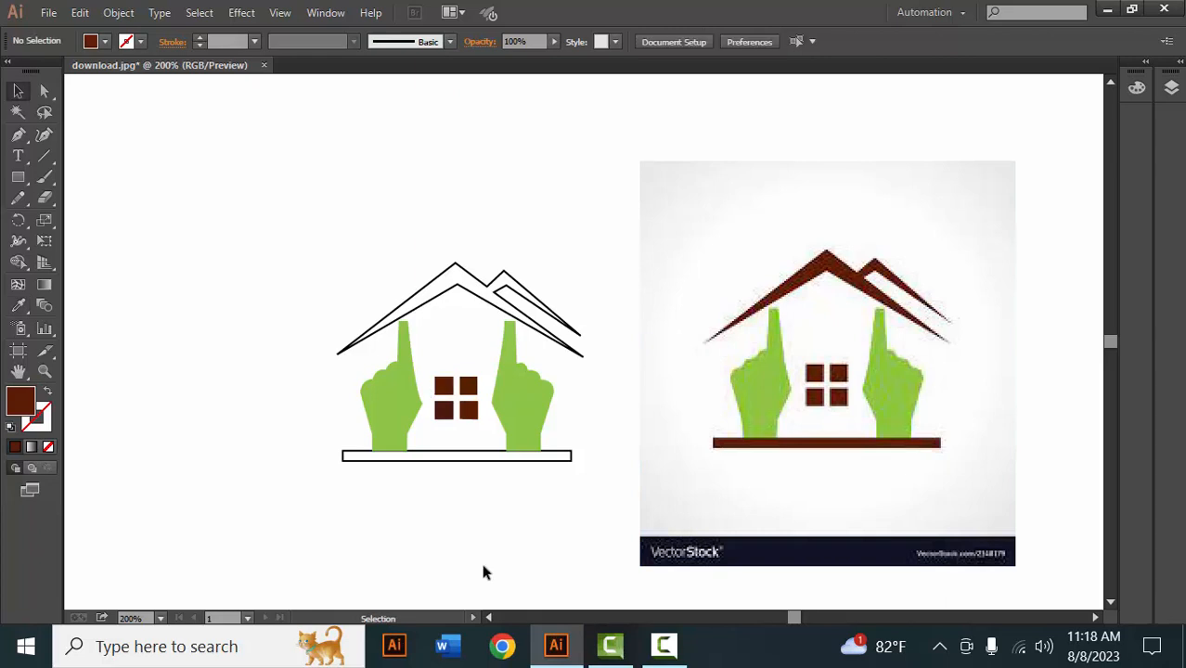
# Fill the base bar outline with the grey-brown sampled at the upper edge of the source image's base bar.
pyautogui.click(476, 456)
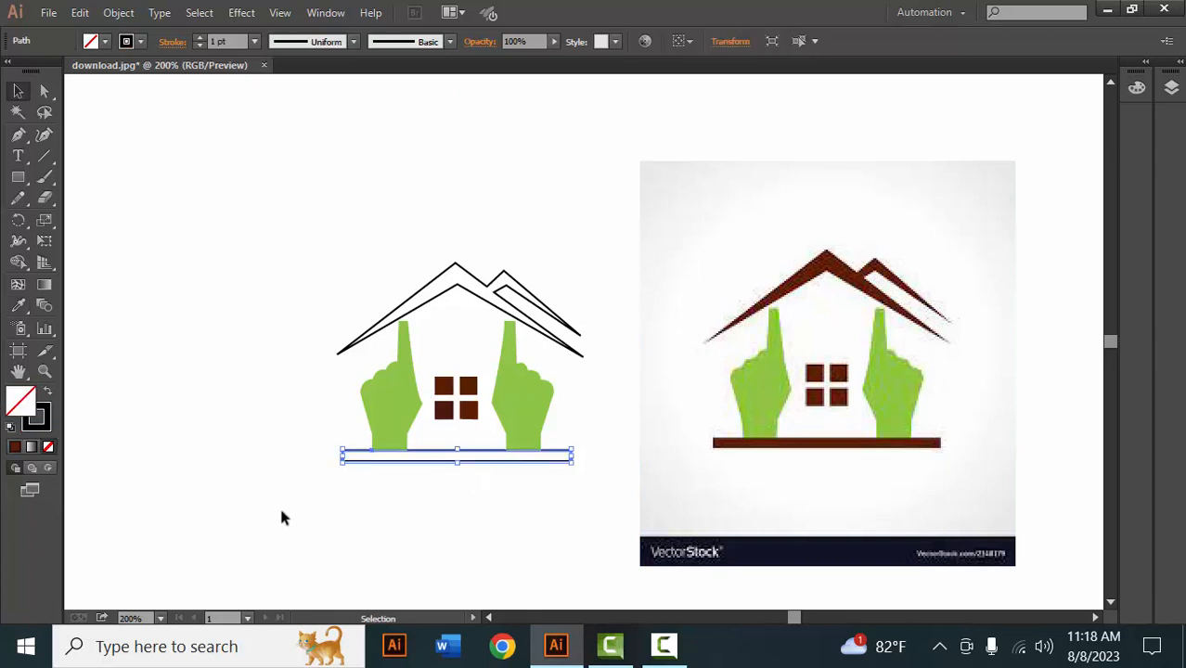
pyautogui.click(20, 307)
pyautogui.click(862, 438)
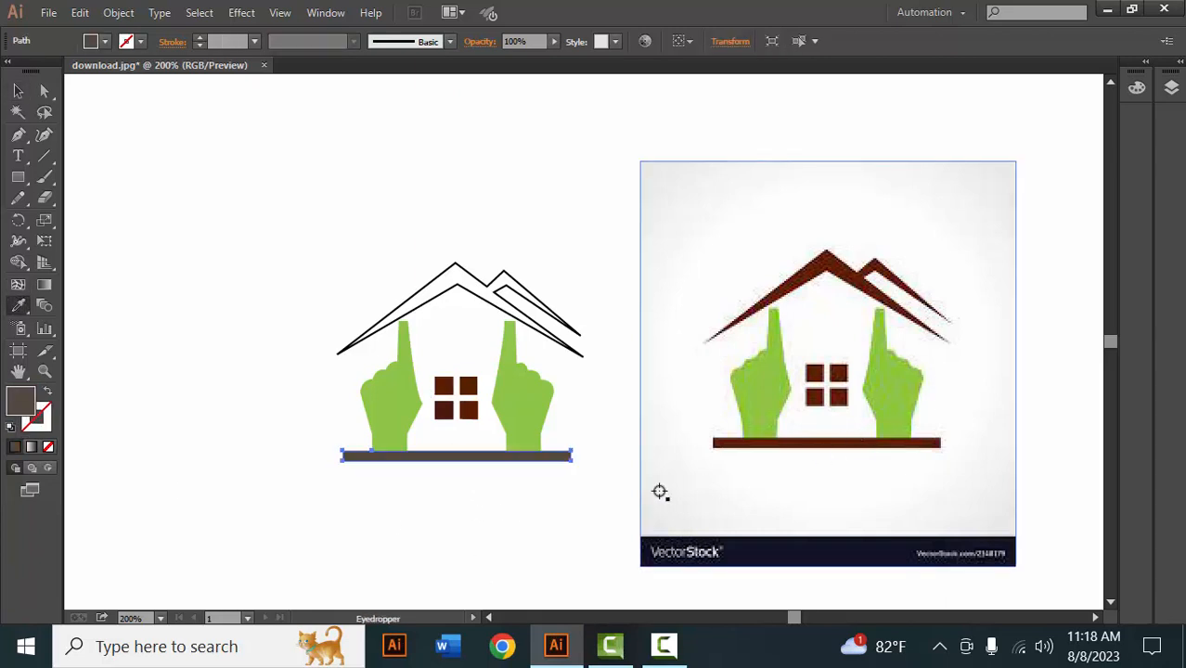
pyautogui.press('v')
pyautogui.click(559, 507)
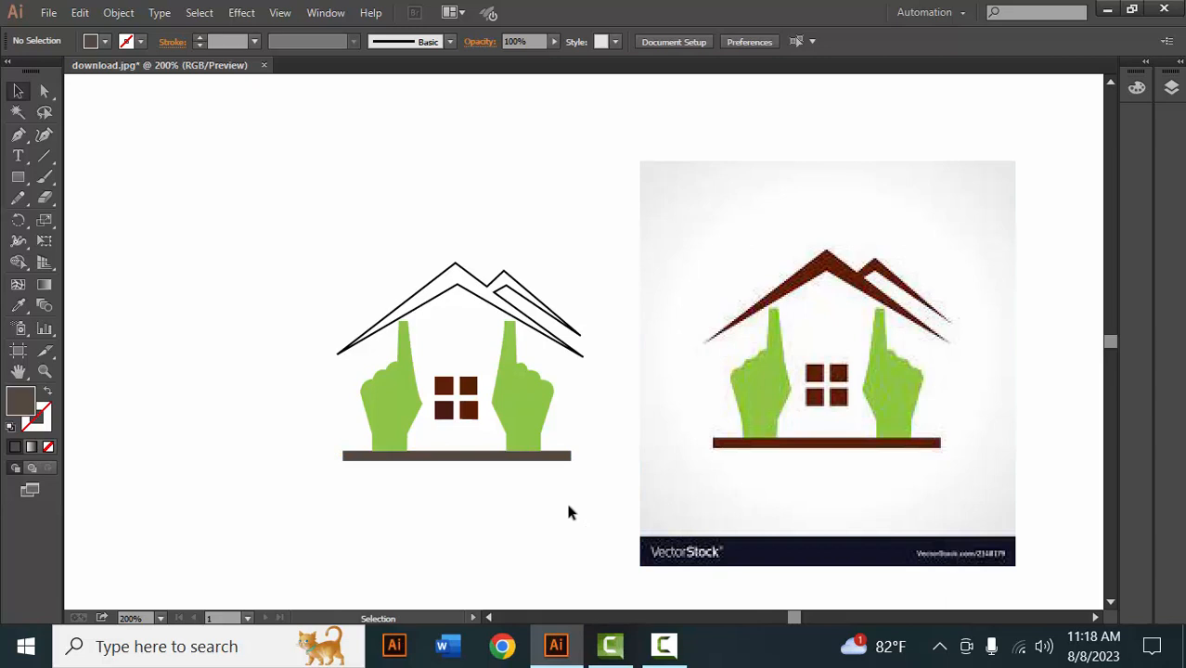
# Fill the roof outline with the dark brown sampled from the source image's roof using the Eyedropper.
pyautogui.click(456, 267)
pyautogui.click(19, 306)
pyautogui.click(818, 275)
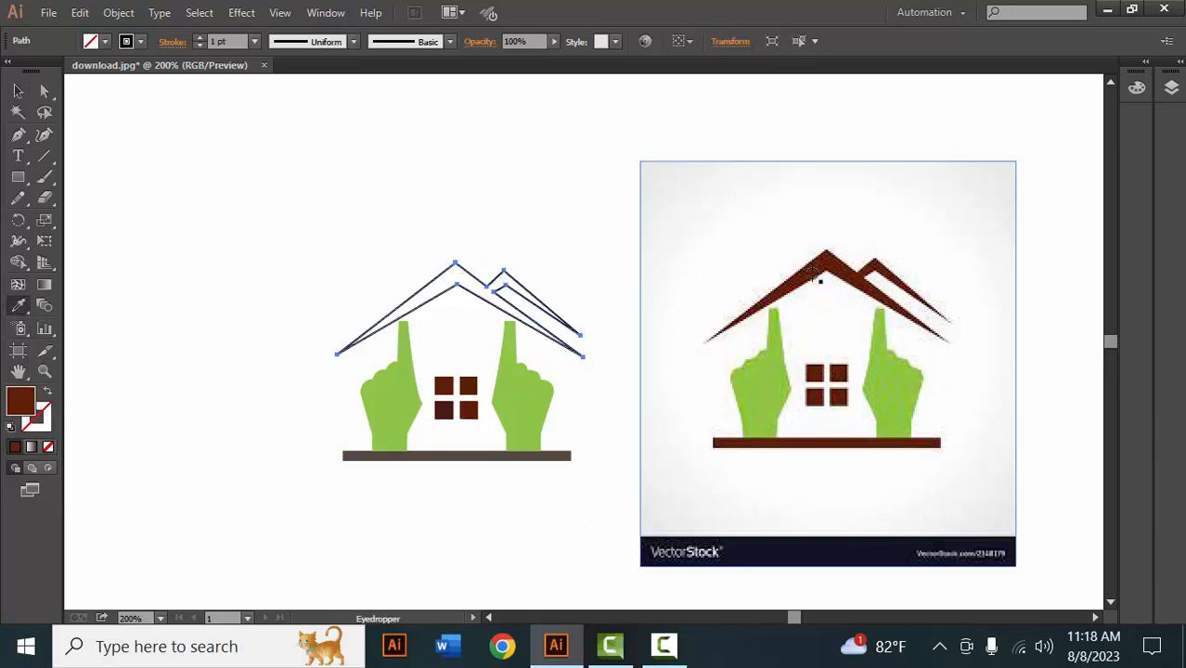
# Round all corners of the left hand shape, including its fingertip, with a corner radius of about 1.5 px.
pyautogui.press('v')
pyautogui.click(522, 560)
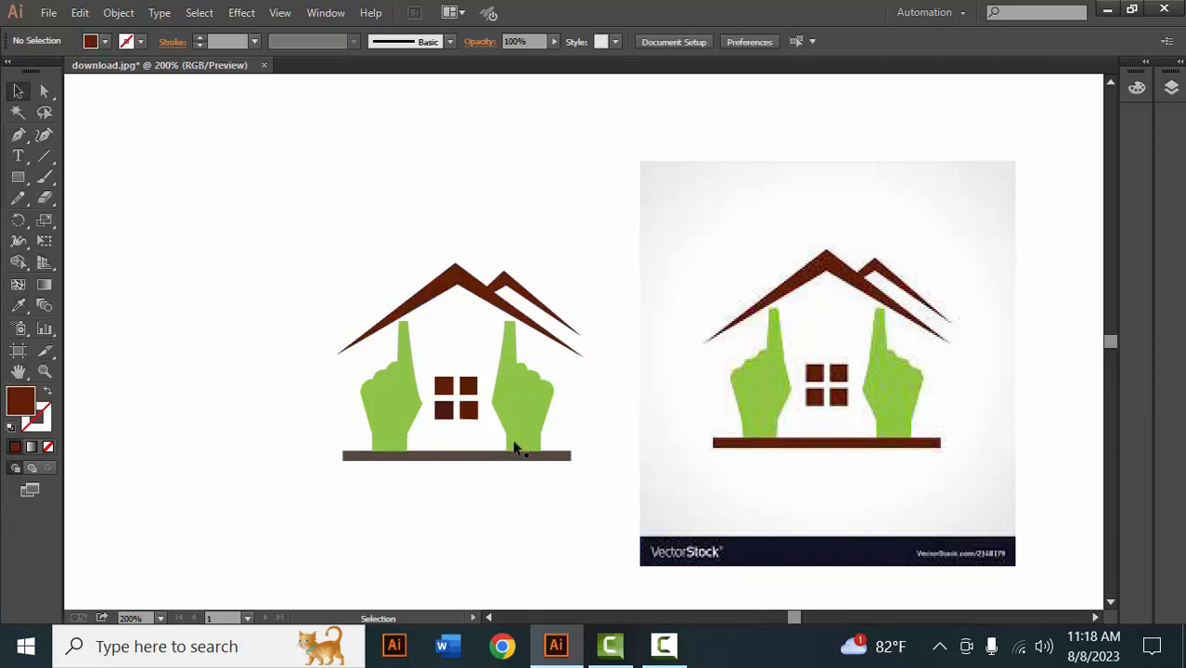
pyautogui.scroll(2, 460, 366)
pyautogui.moveTo(456, 354); pyautogui.dragTo(505, 440)
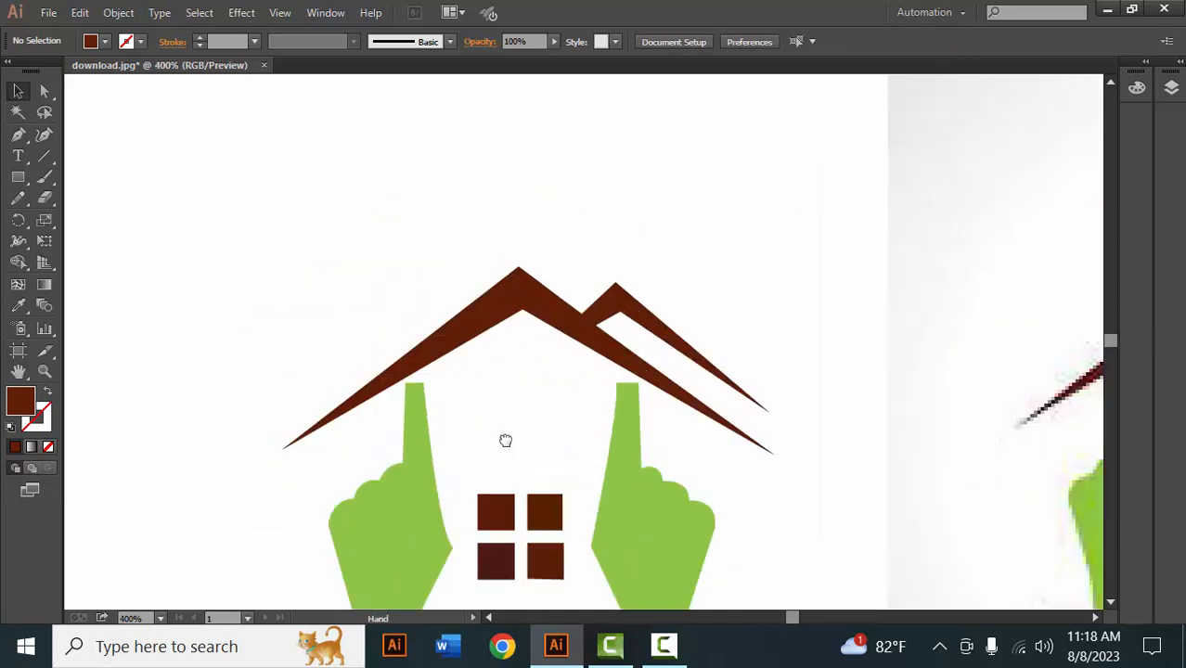
pyautogui.scroll(3, 465, 422)
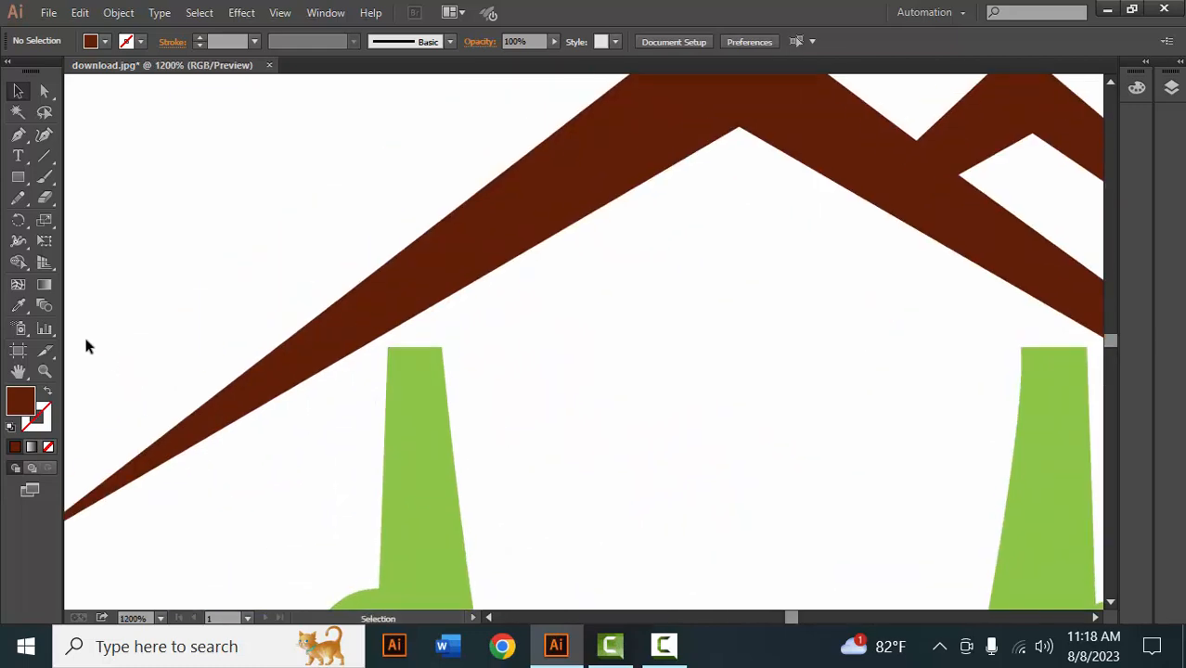
pyautogui.click(44, 92)
pyautogui.click(426, 391)
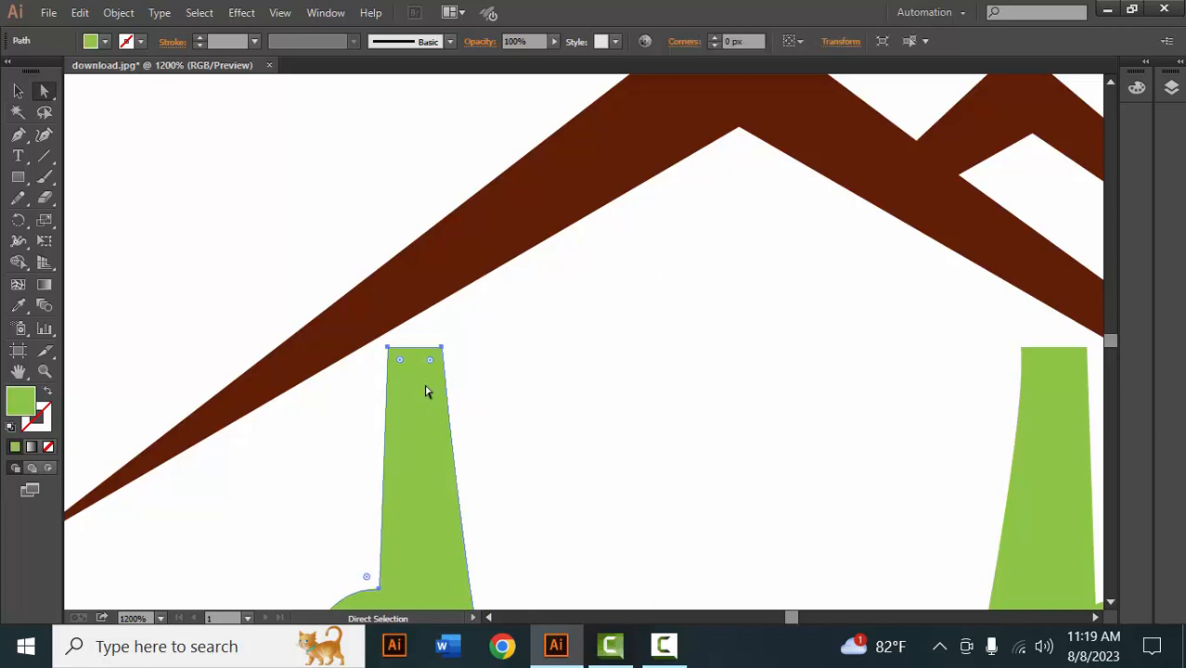
pyautogui.moveTo(399, 365); pyautogui.dragTo(410, 371)
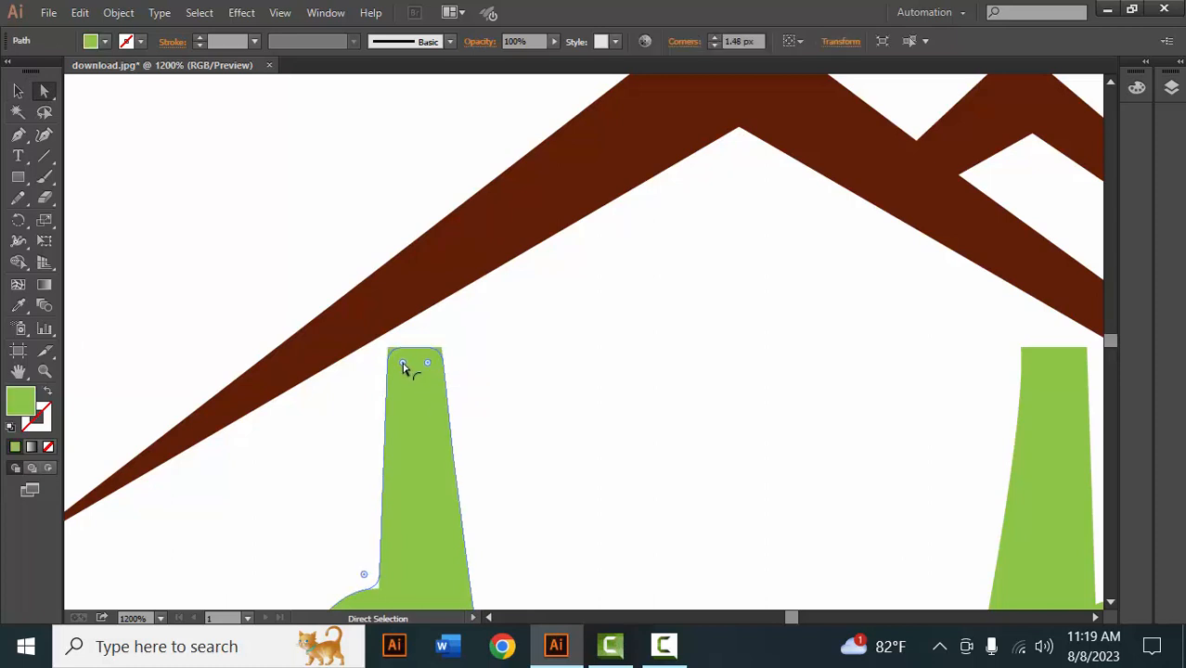
pyautogui.click(554, 427)
# Round all corners of the right hand shape slightly, so its fingertip matches the rounded left one.
pyautogui.moveTo(826, 517); pyautogui.dragTo(537, 505)
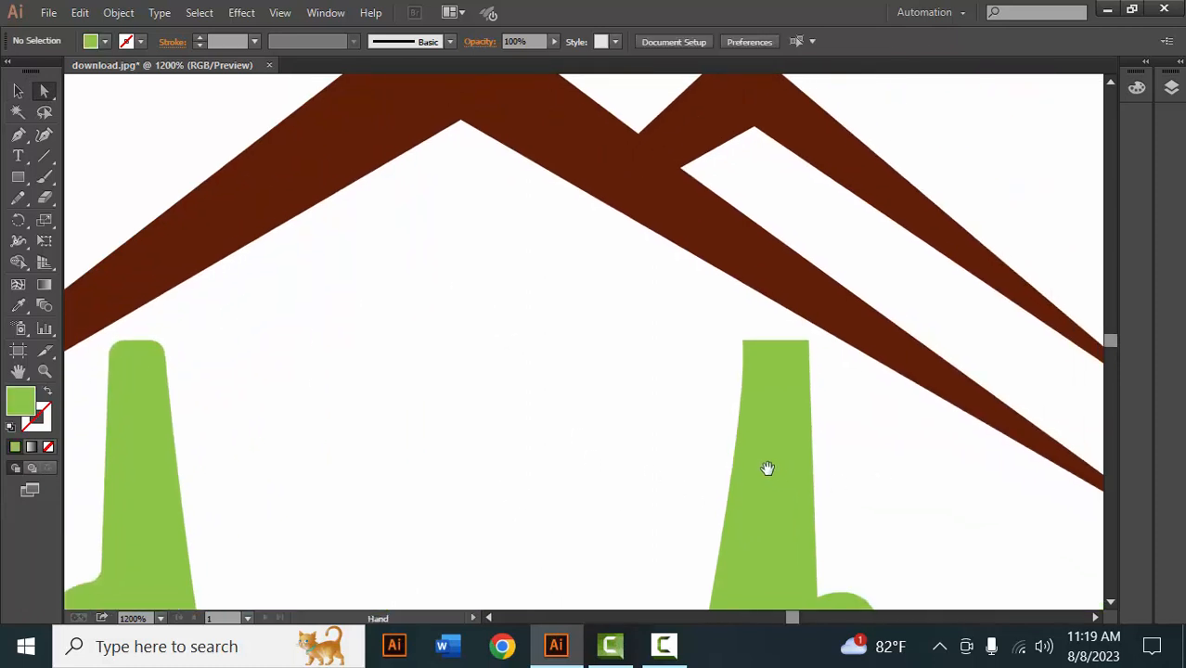
pyautogui.moveTo(768, 468); pyautogui.dragTo(726, 446)
pyautogui.click(733, 338)
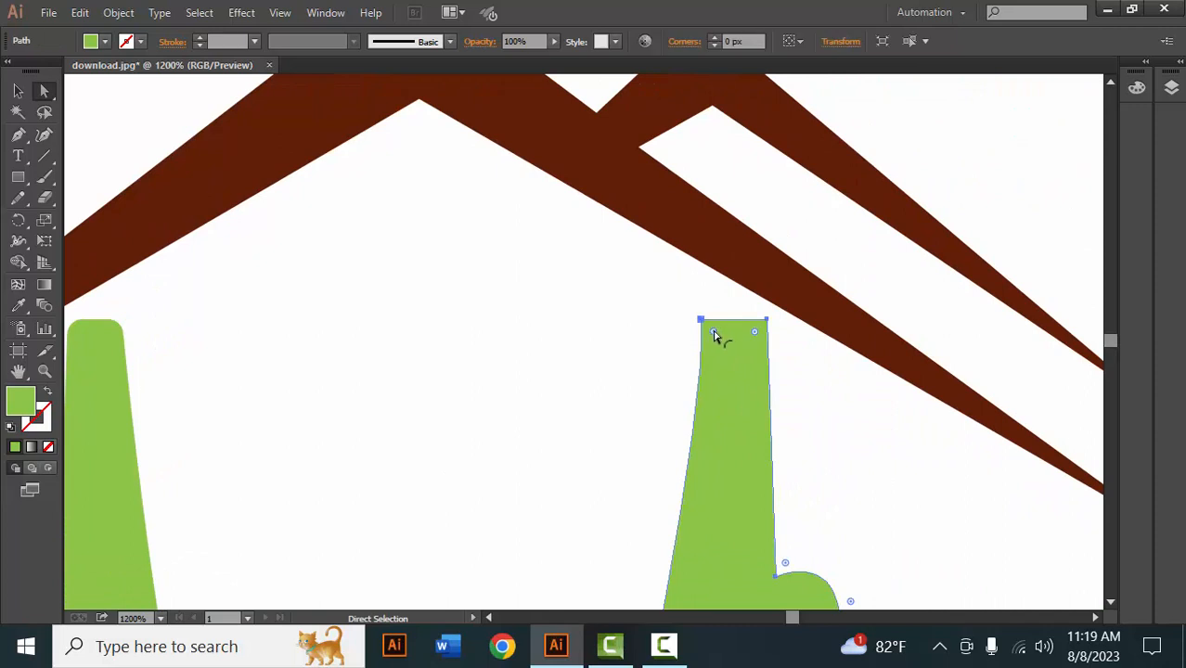
pyautogui.moveTo(715, 336); pyautogui.dragTo(717, 340)
pyautogui.click(628, 355)
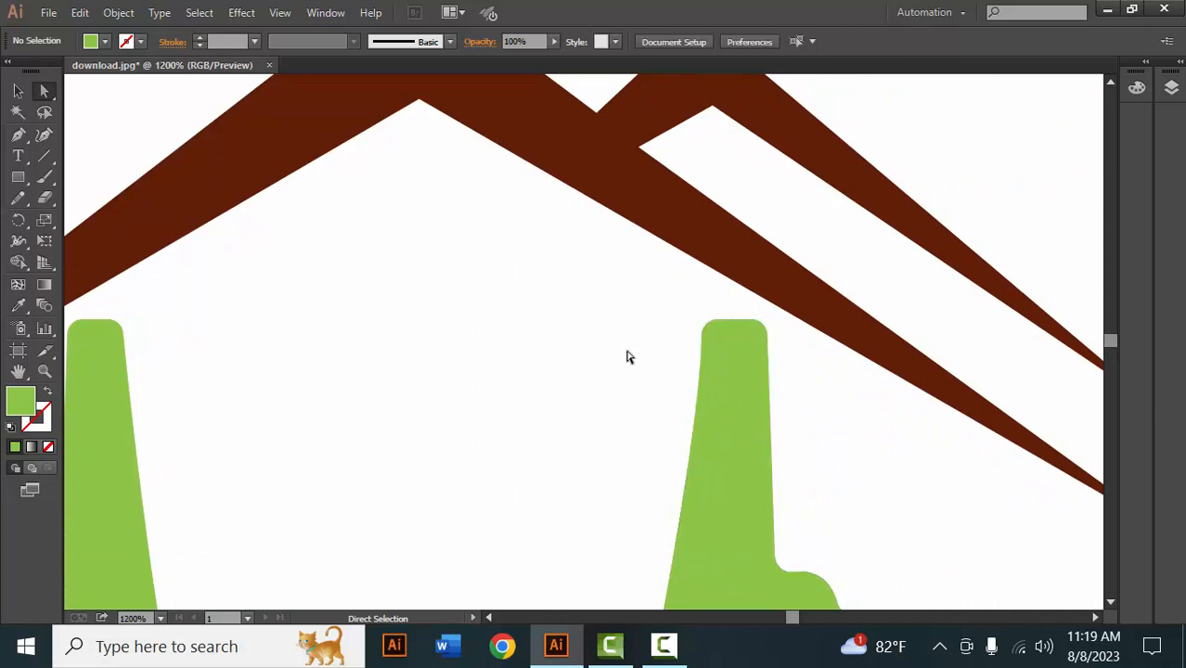
# Widen the upper-right window pane by moving its two right anchor points 0.75 px outward horizontally.
pyautogui.hotkey('ctrl', '-')
pyautogui.hotkey('ctrl', '-')
pyautogui.scroll(-3, 630, 351)
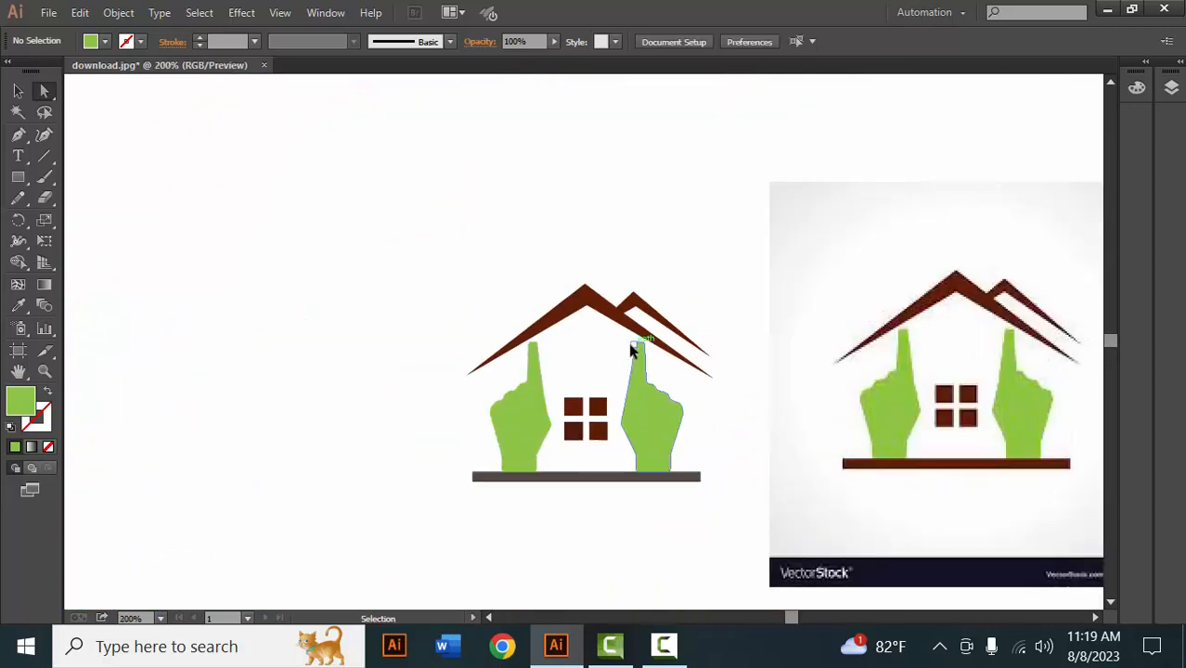
pyautogui.scroll(-3, 630, 351)
pyautogui.scroll(5, 622, 336)
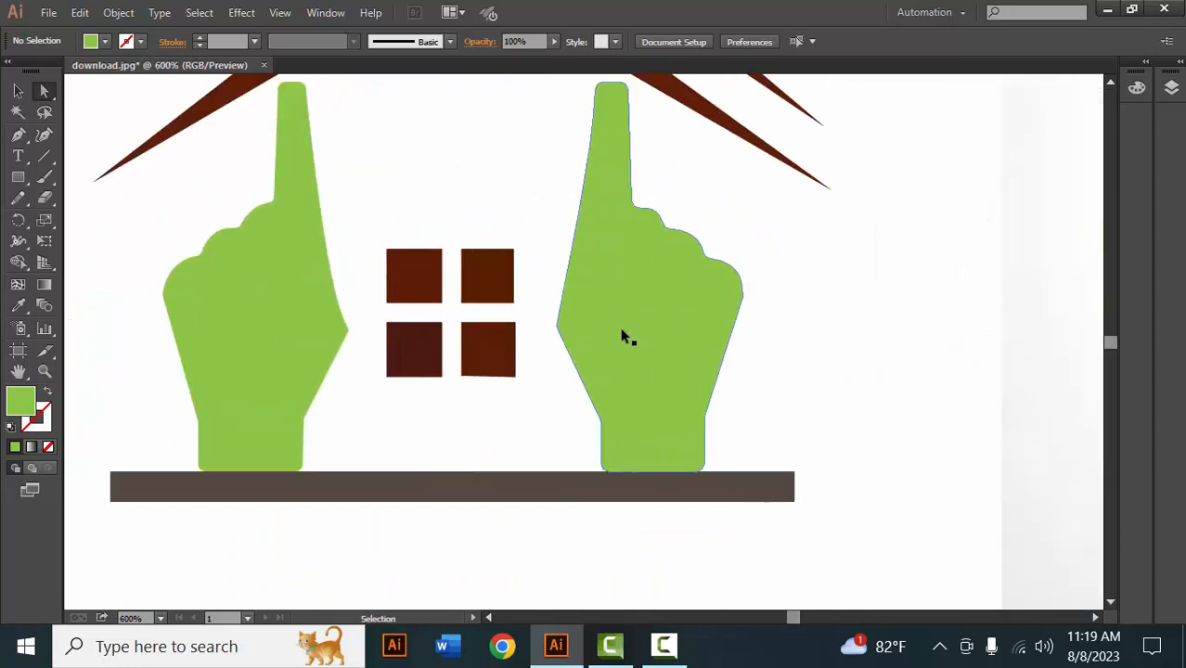
pyautogui.moveTo(562, 426); pyautogui.dragTo(567, 427)
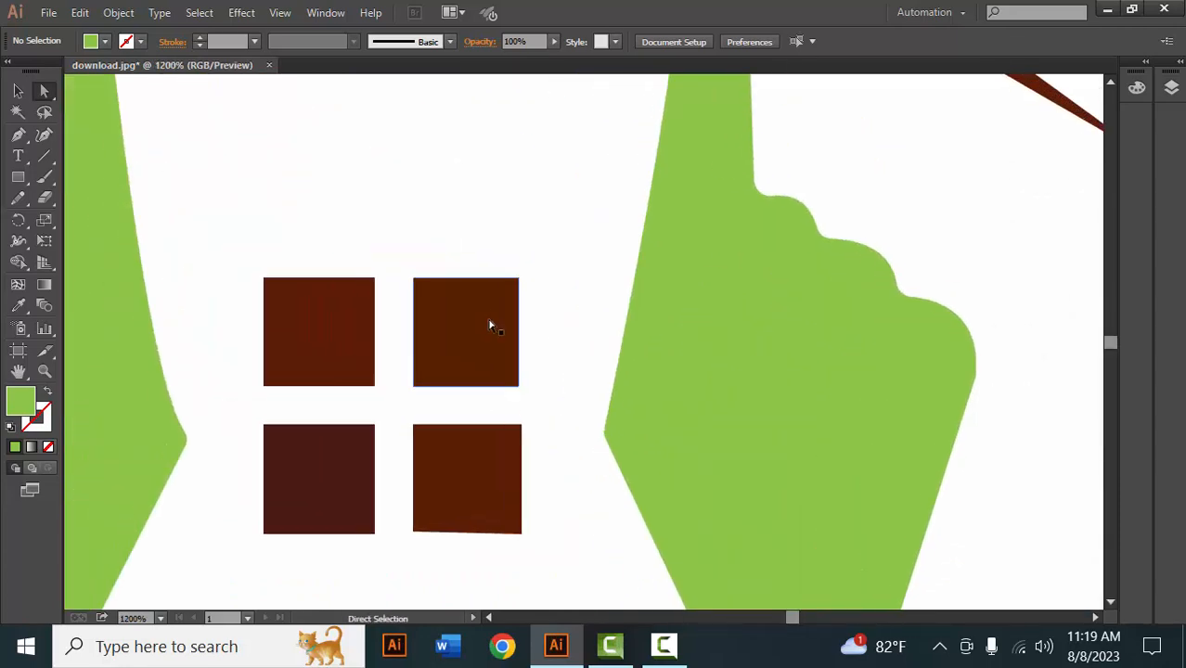
pyautogui.click(508, 325)
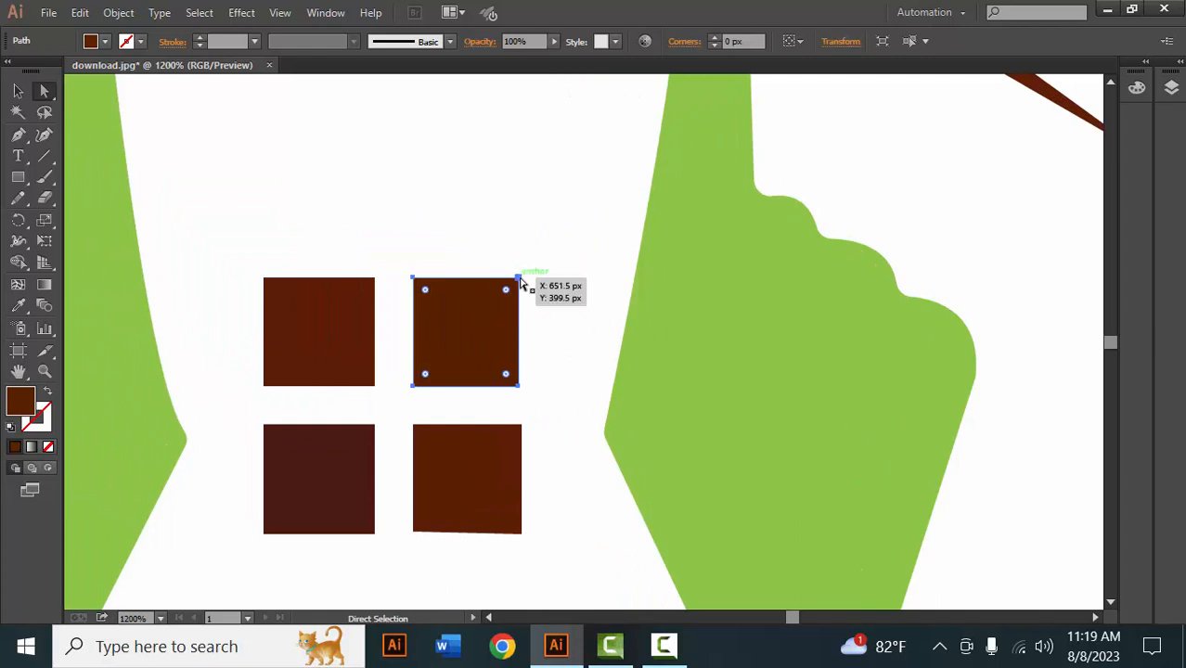
pyautogui.moveTo(520, 280); pyautogui.dragTo(527, 280)
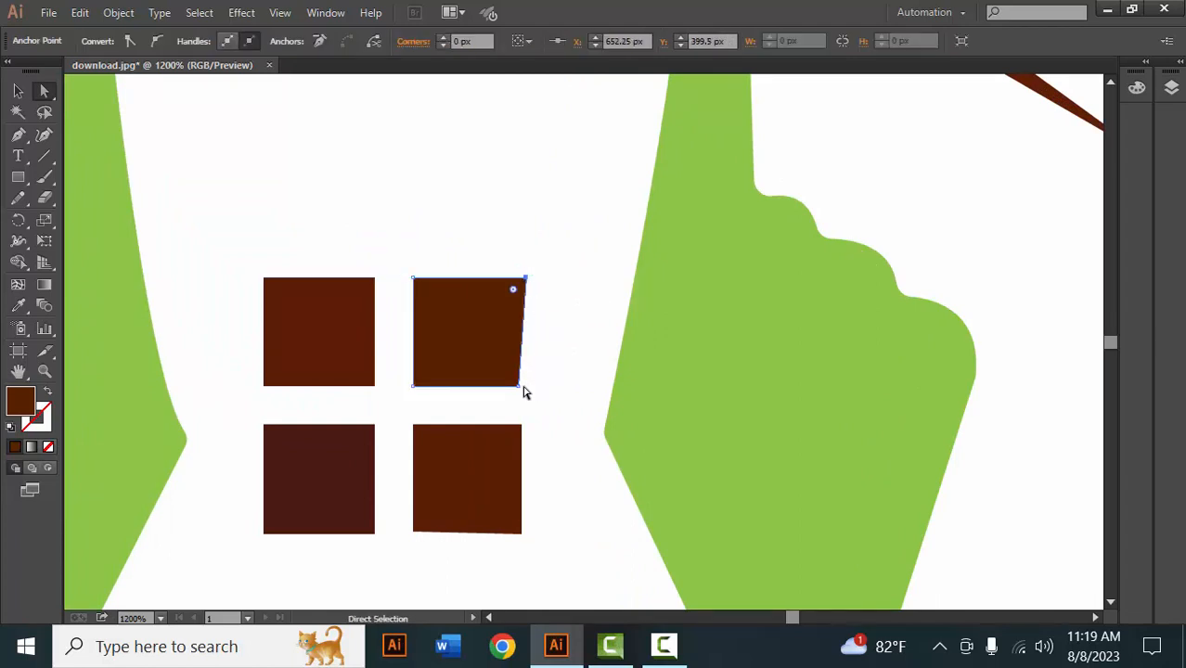
pyautogui.moveTo(521, 390); pyautogui.dragTo(528, 390)
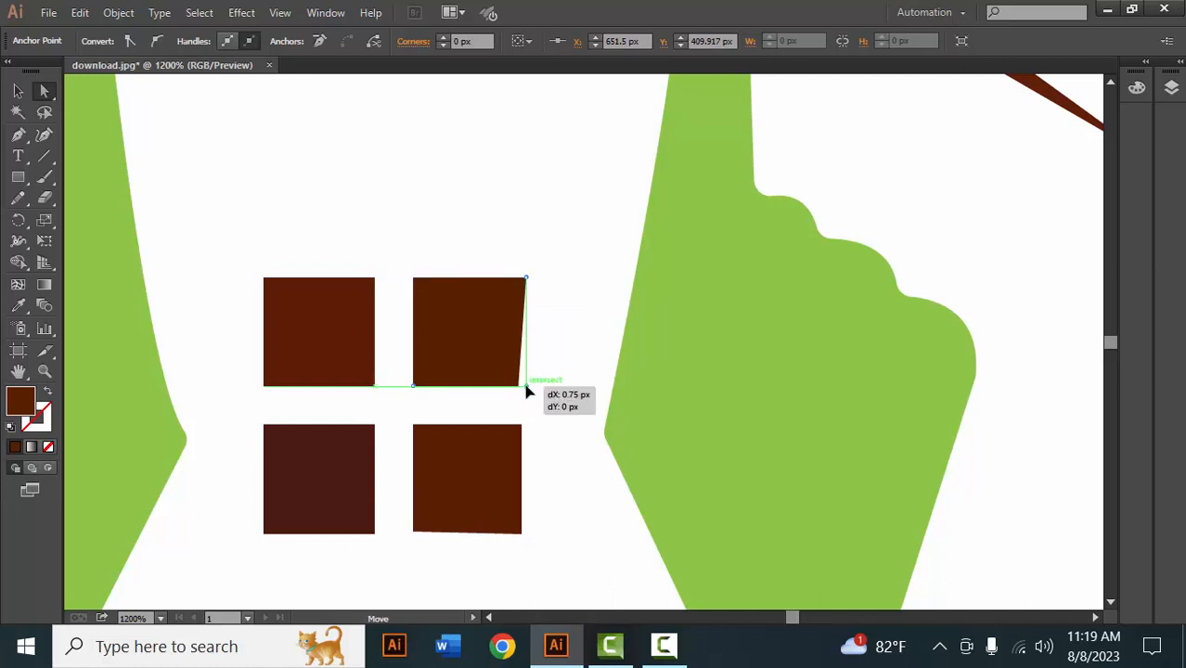
pyautogui.click(559, 405)
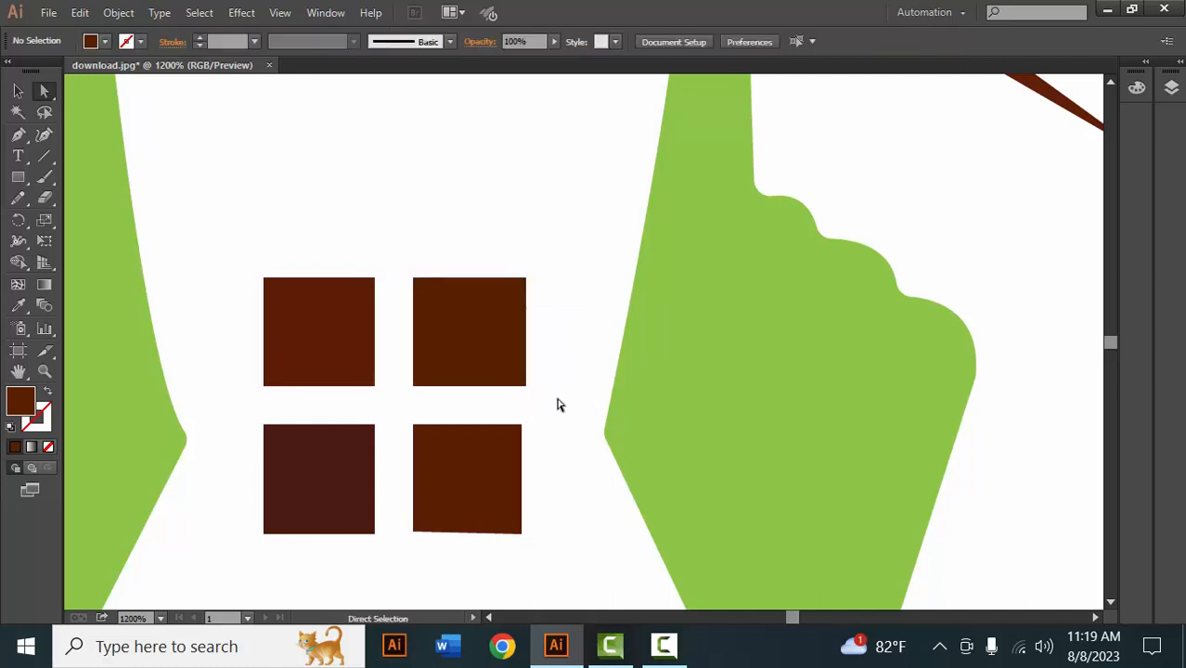
pyautogui.click(503, 324)
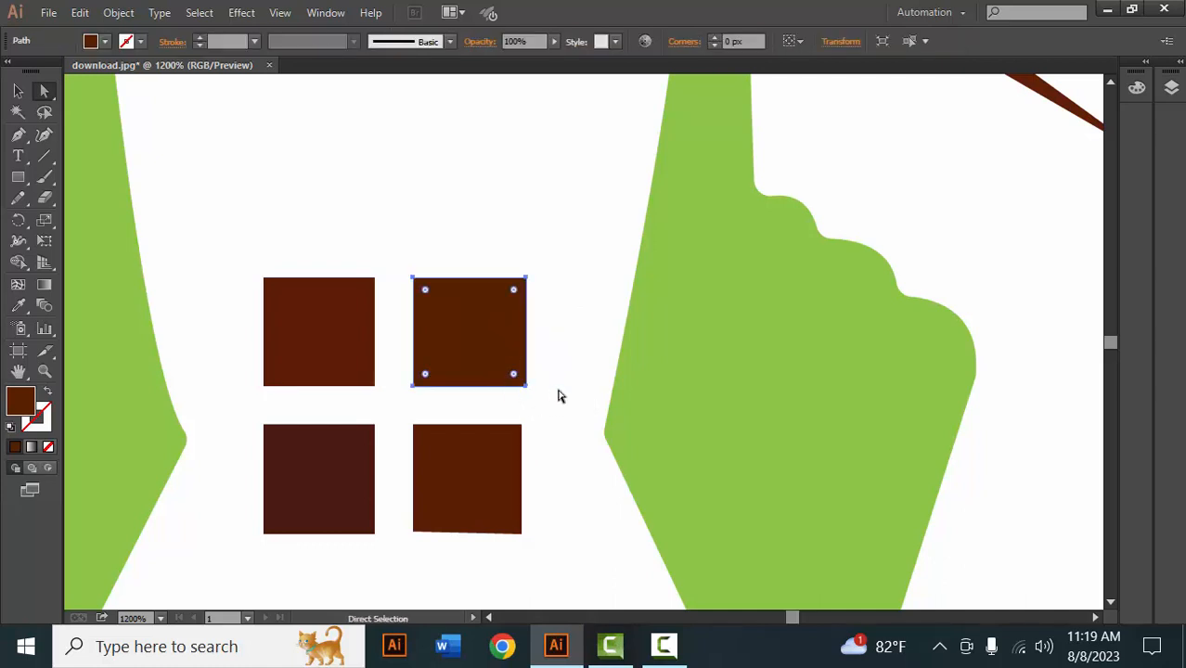
pyautogui.click(559, 395)
# Delete the source logo image beside the traced artwork.
pyautogui.hotkey('ctrl', '-')
pyautogui.hotkey('ctrl', '-')
pyautogui.hotkey('ctrl', '-')
pyautogui.hotkey('ctrl', '-')
pyautogui.hotkey('ctrl', '-')
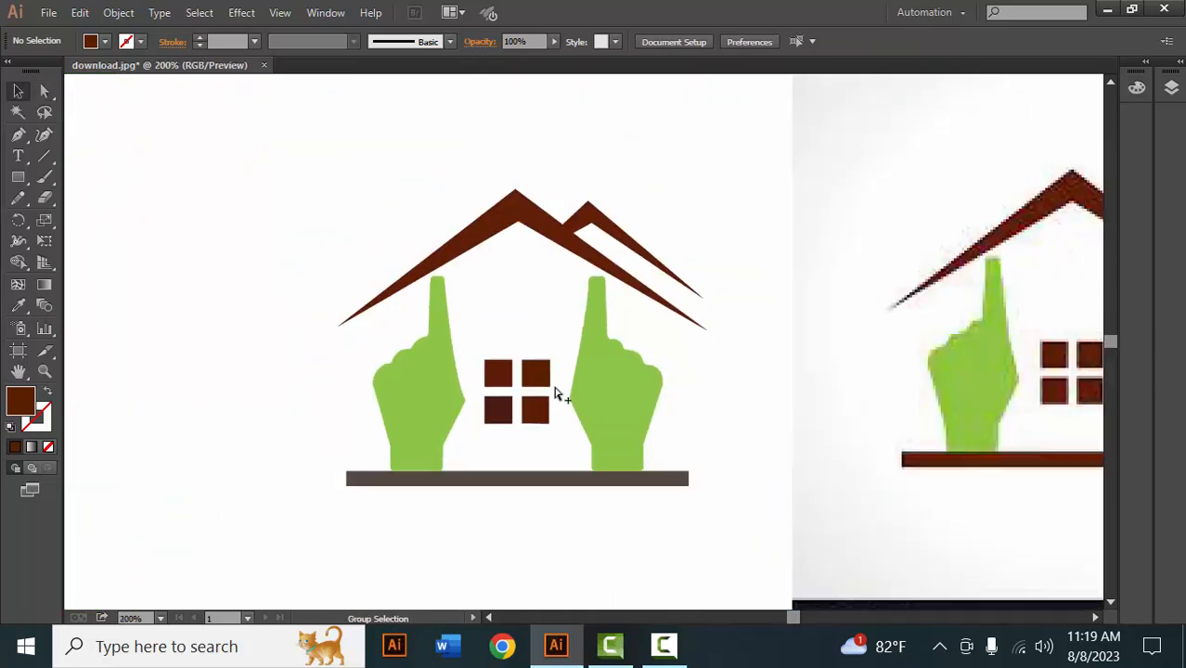
pyautogui.hscroll(2, 557, 320)
pyautogui.click(573, 310)
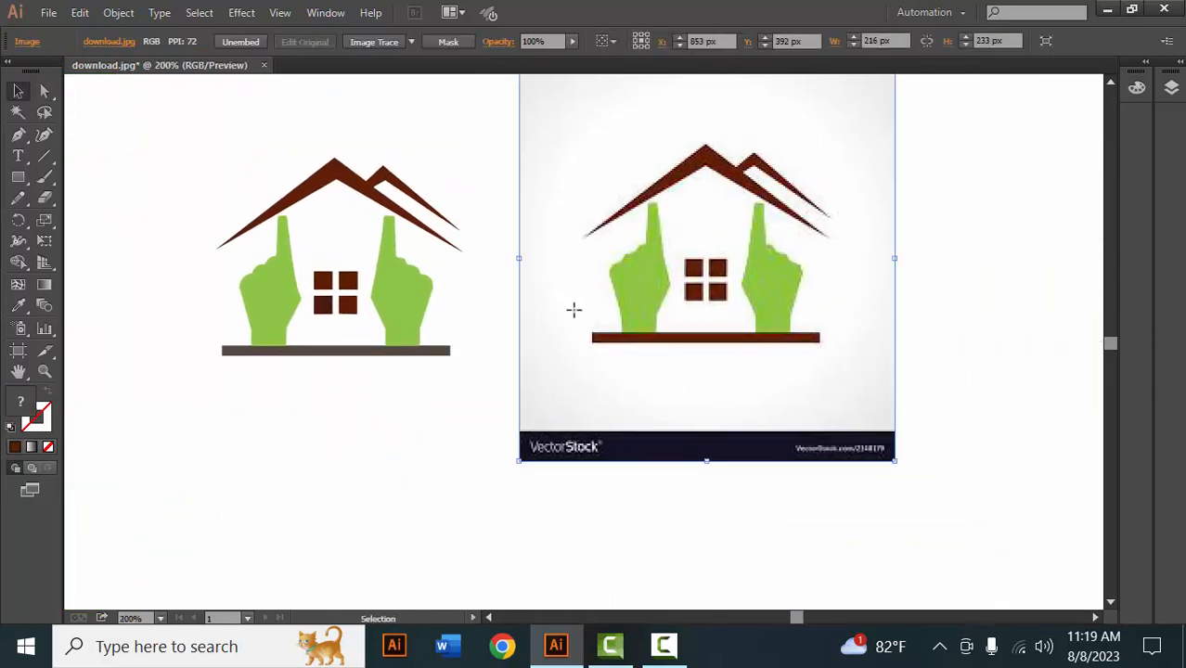
pyautogui.press('Delete')
pyautogui.moveTo(359, 273); pyautogui.dragTo(467, 389)
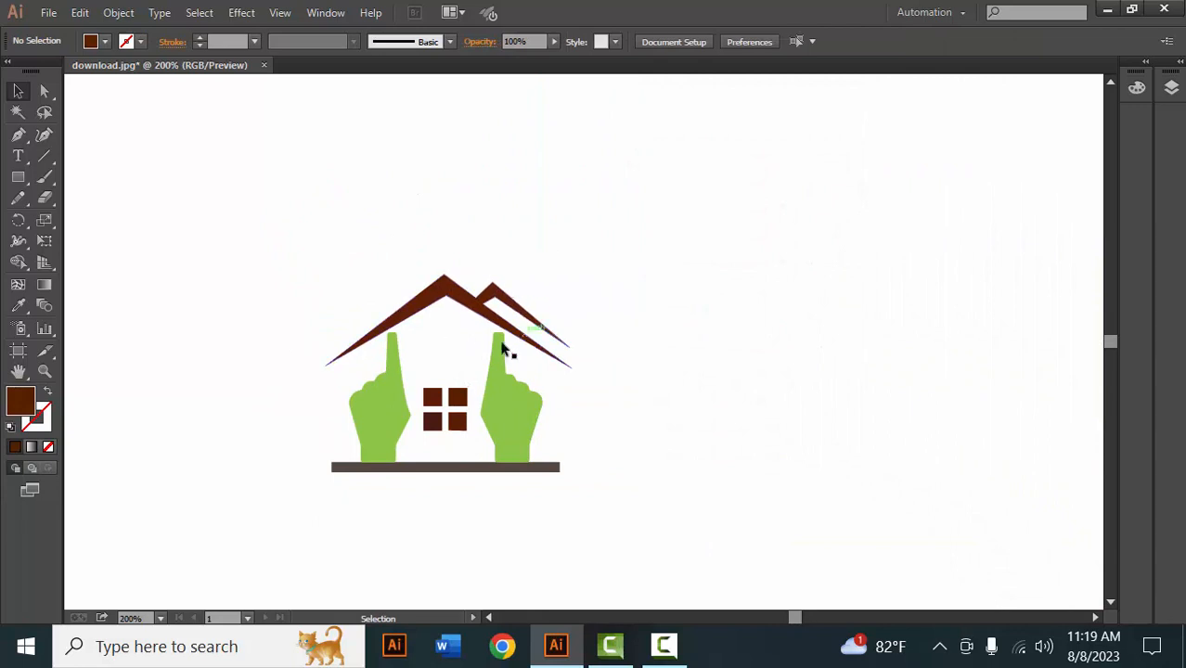